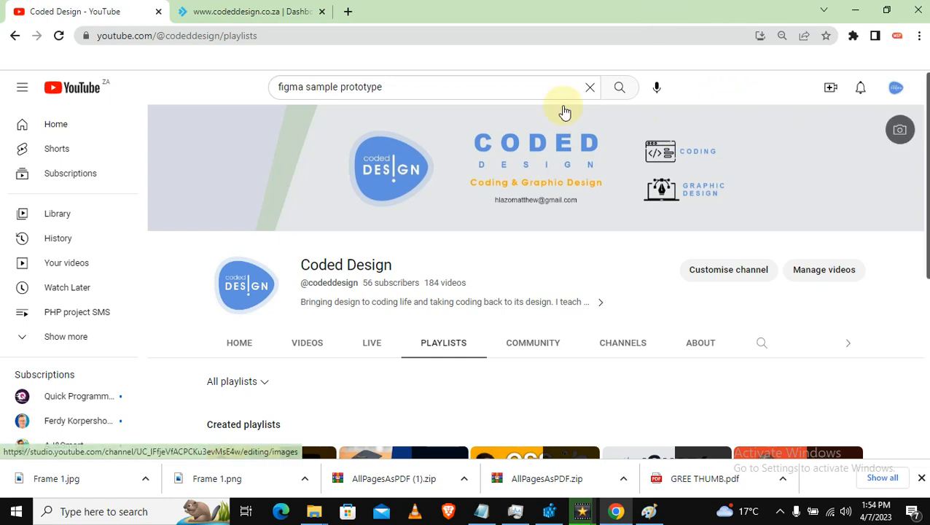
# Switch to the DirectAdmin panel and launch WordPress from the Softaculous Apps Installer section.
pyautogui.click(287, 12)
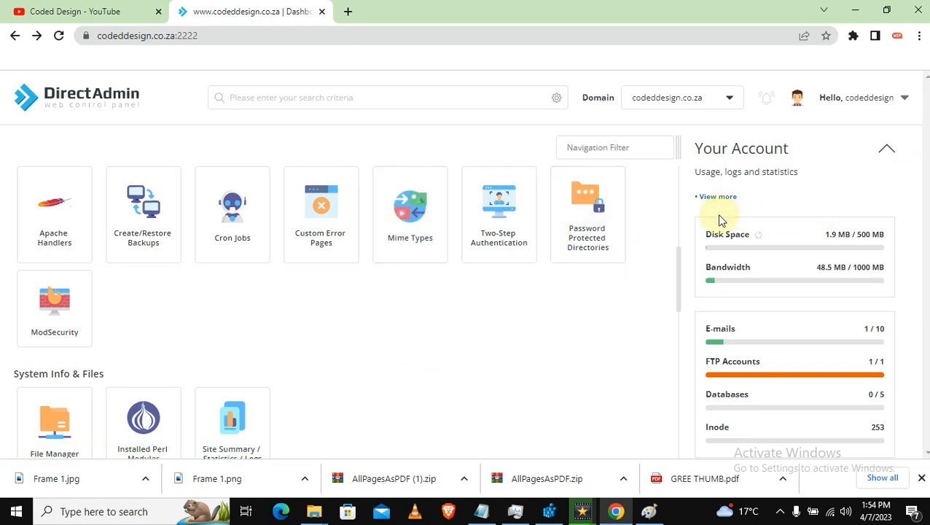
pyautogui.moveTo(676, 274); pyautogui.dragTo(675, 401)
pyautogui.scroll(-1, 675, 401)
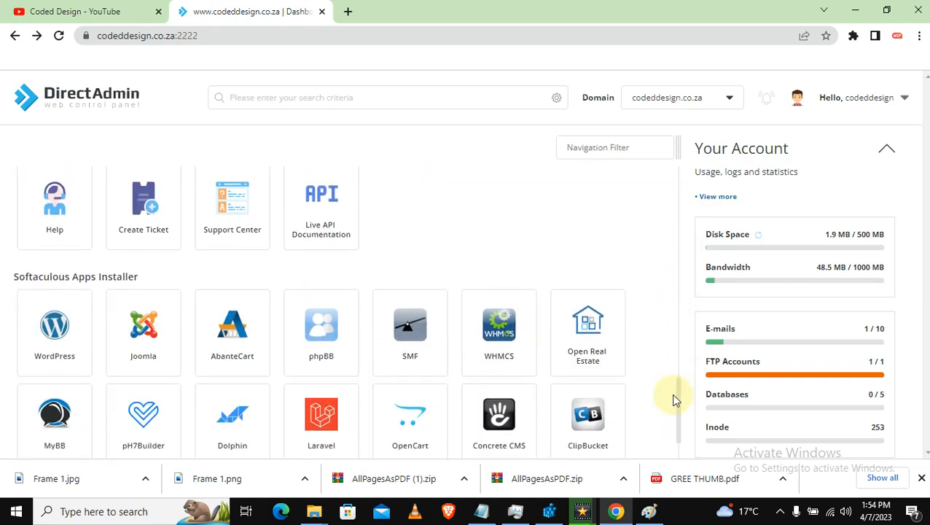
pyautogui.click(61, 353)
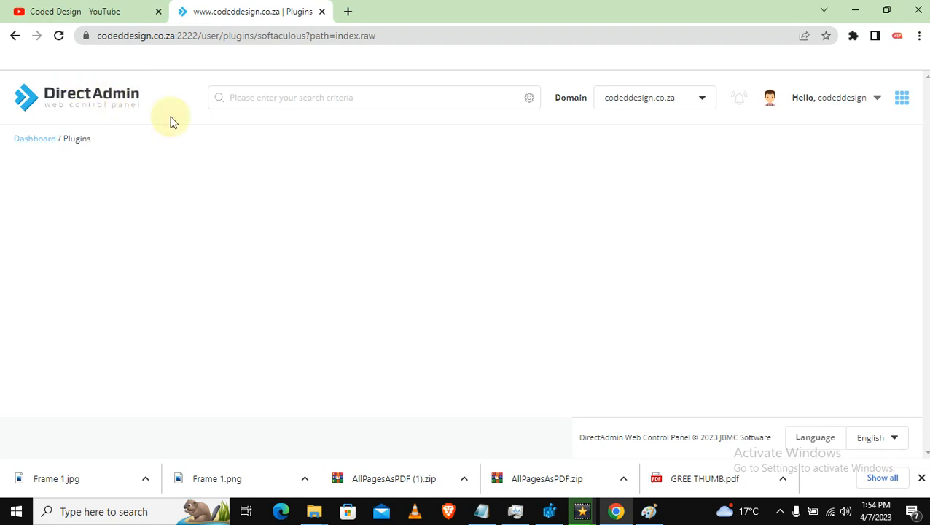
# Go back to the dashboard and retry the WordPress tile in the apps installer.
pyautogui.click(274, 103)
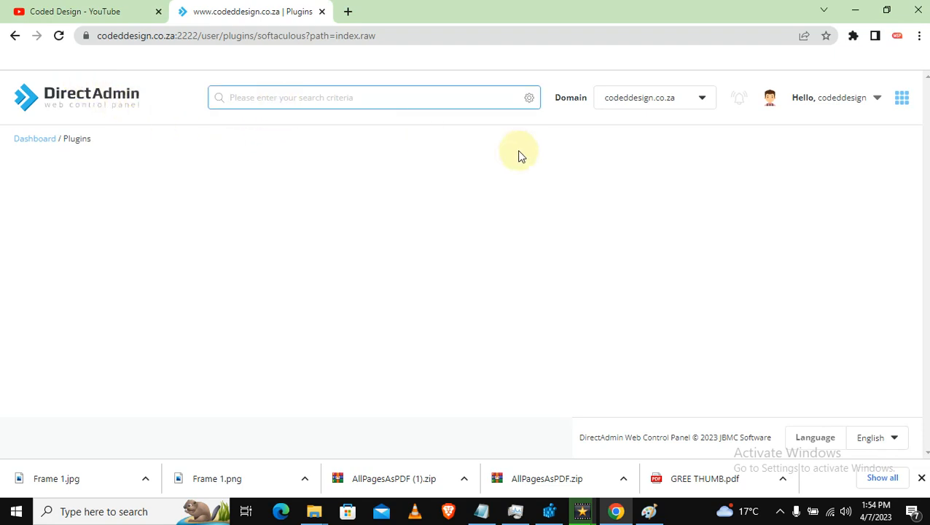
pyautogui.click(15, 35)
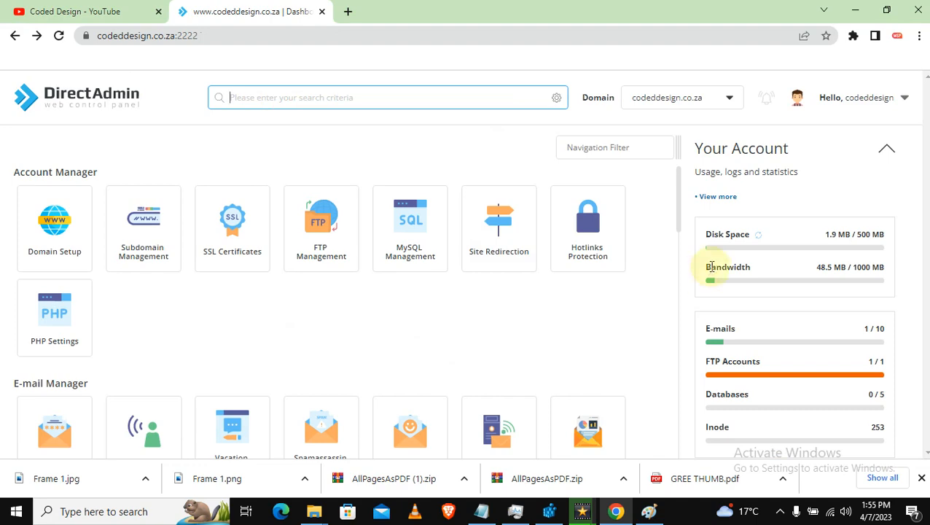
pyautogui.moveTo(676, 192); pyautogui.dragTo(672, 425)
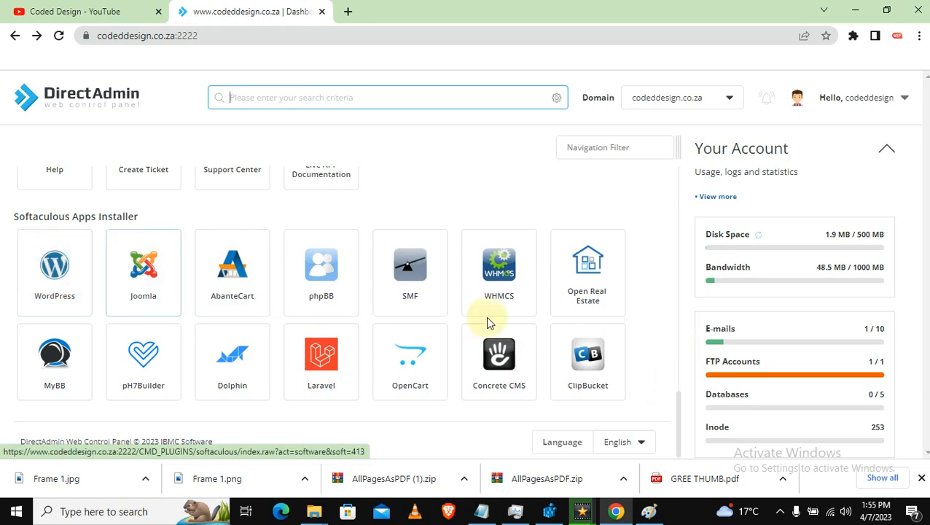
pyautogui.moveTo(678, 411); pyautogui.dragTo(677, 383)
pyautogui.click(45, 386)
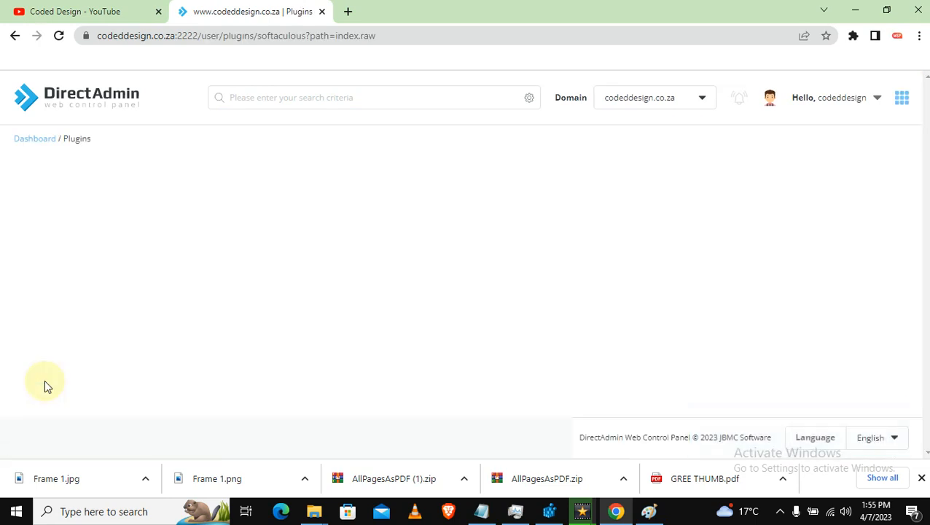
# Return to the DirectAdmin dashboard via the breadcrumb and scroll to Extra Features.
pyautogui.click(34, 139)
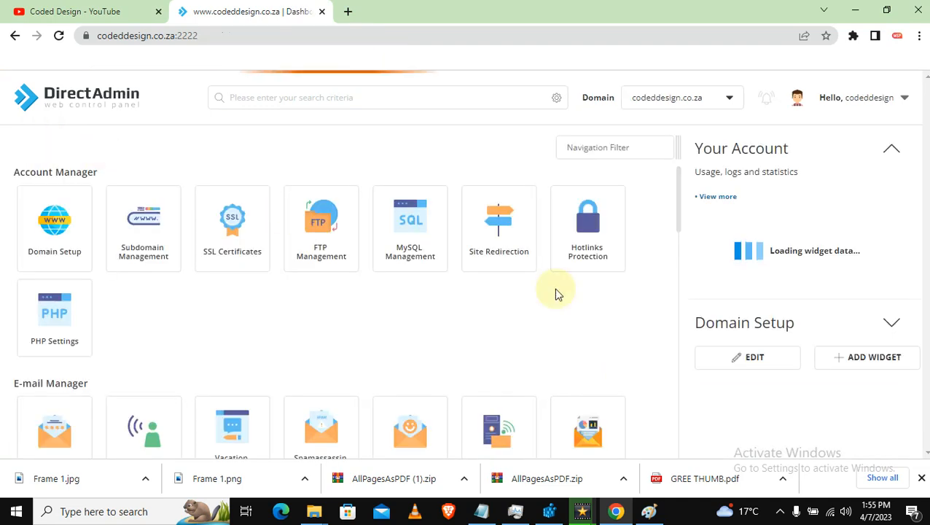
pyautogui.scroll(-2, 676, 240)
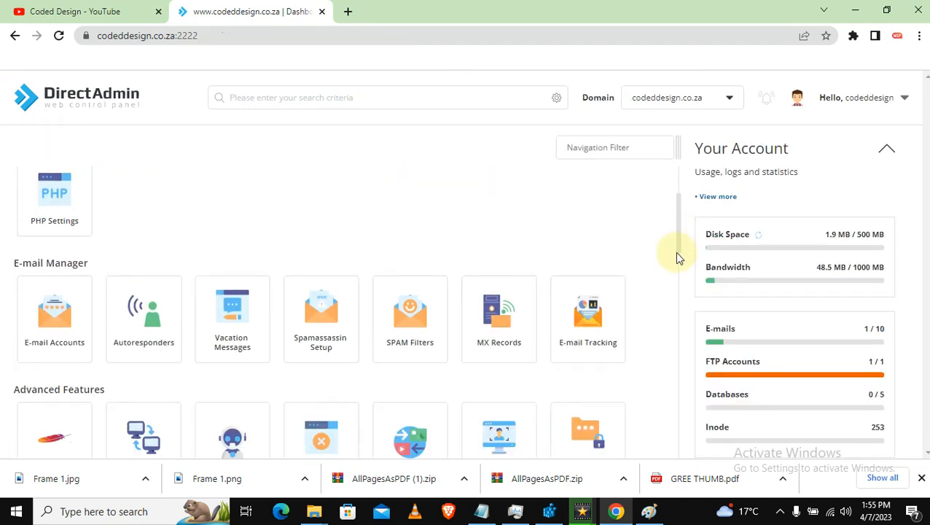
pyautogui.scroll(2, 674, 223)
pyautogui.scroll(1, 676, 219)
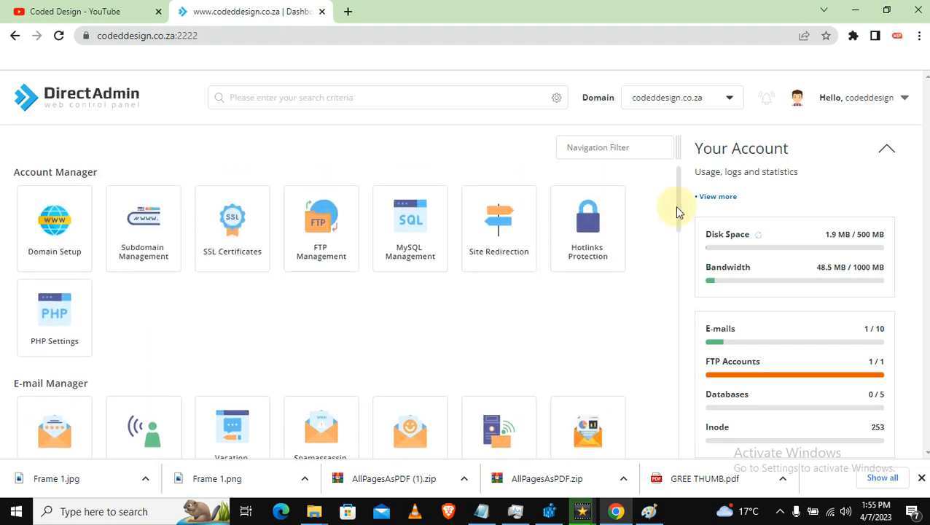
pyautogui.moveTo(676, 209); pyautogui.dragTo(672, 373)
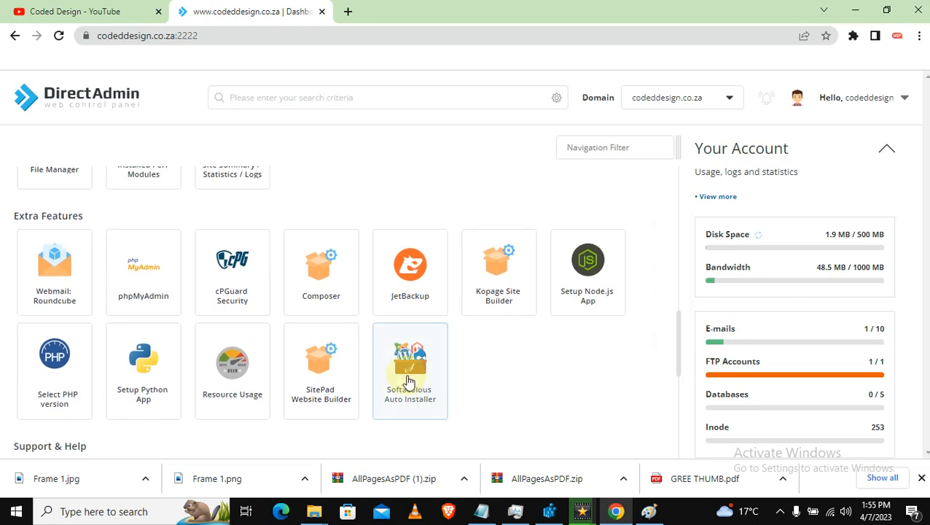
# Open the Softaculous WordPress install form, set to version 6.2 in the wp directory.
pyautogui.click(408, 381)
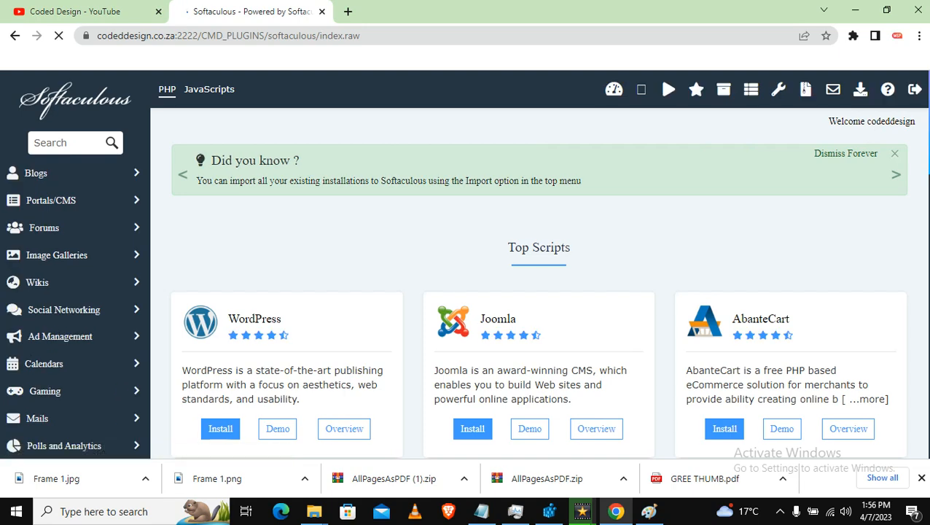
pyautogui.moveTo(928, 112); pyautogui.dragTo(927, 122)
pyautogui.scroll(-2, 539, 291)
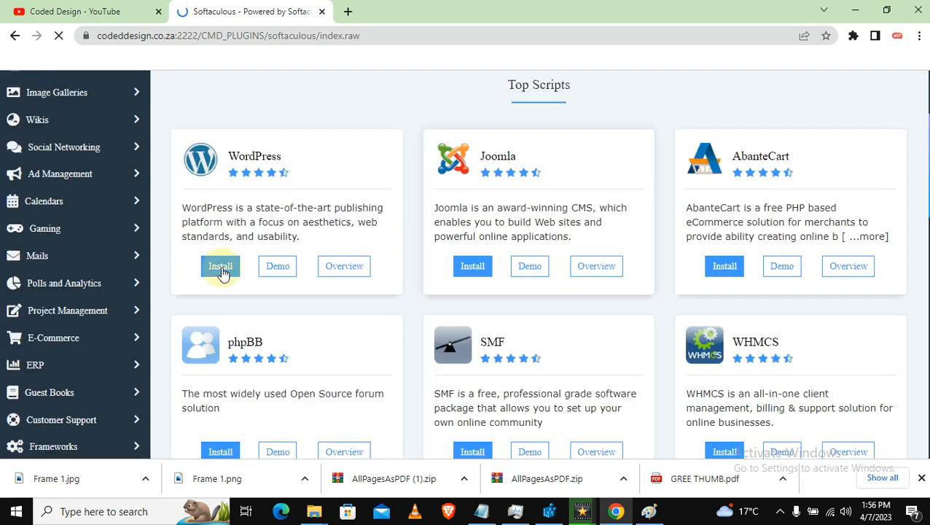
pyautogui.click(222, 269)
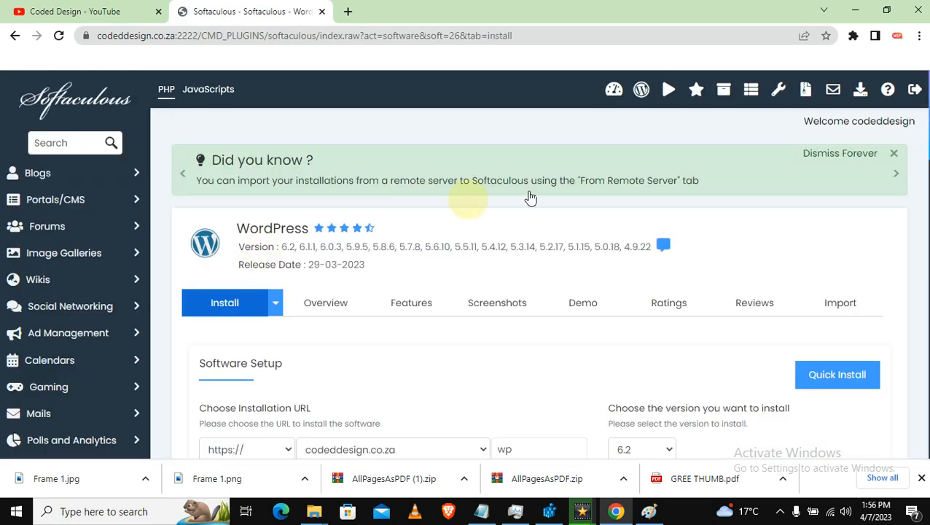
pyautogui.scroll(-1, 539, 291)
pyautogui.scroll(-3, 545, 232)
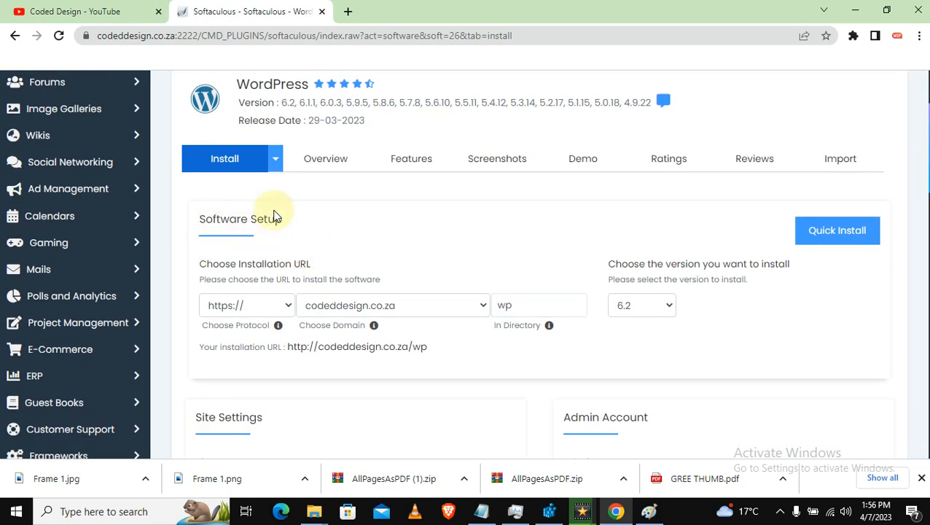
pyautogui.click(348, 12)
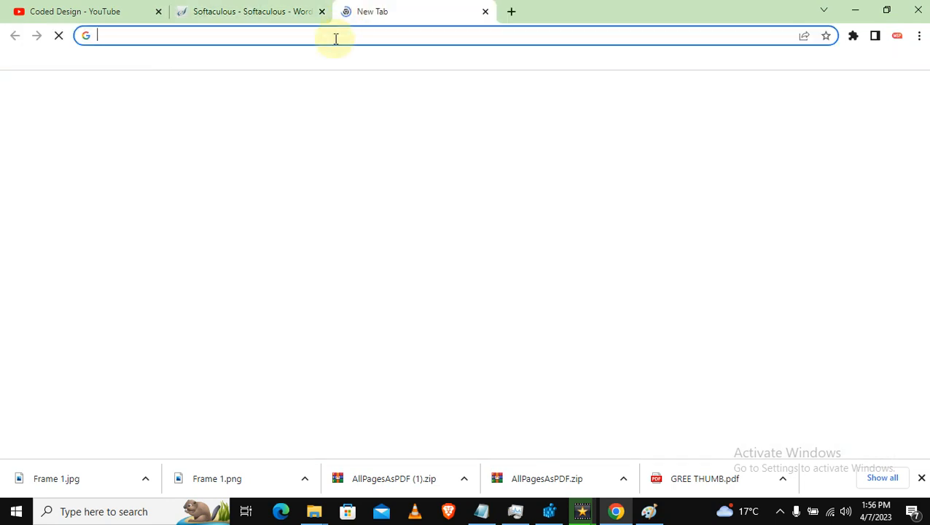
# Google 'what is wordpress', open Bluehost's article, then return to the Softaculous install page.
pyautogui.write('ww')
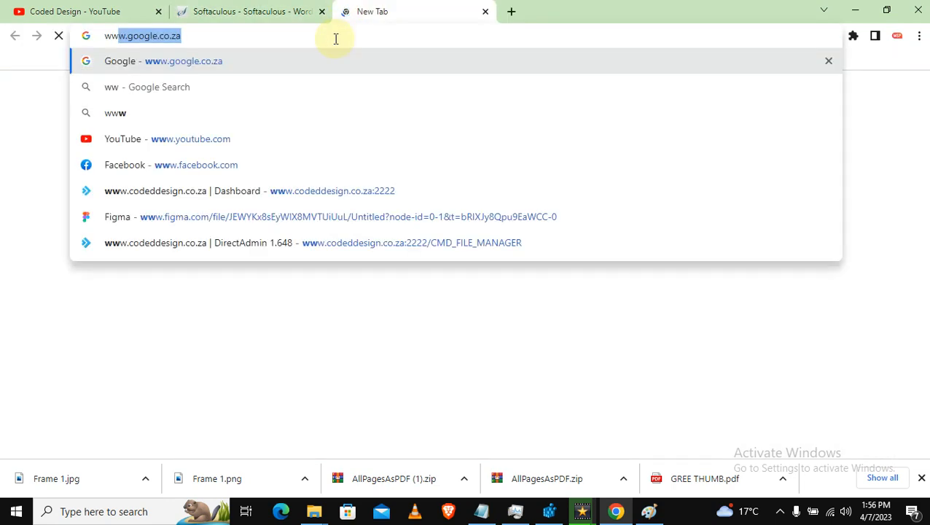
pyautogui.press('Return')
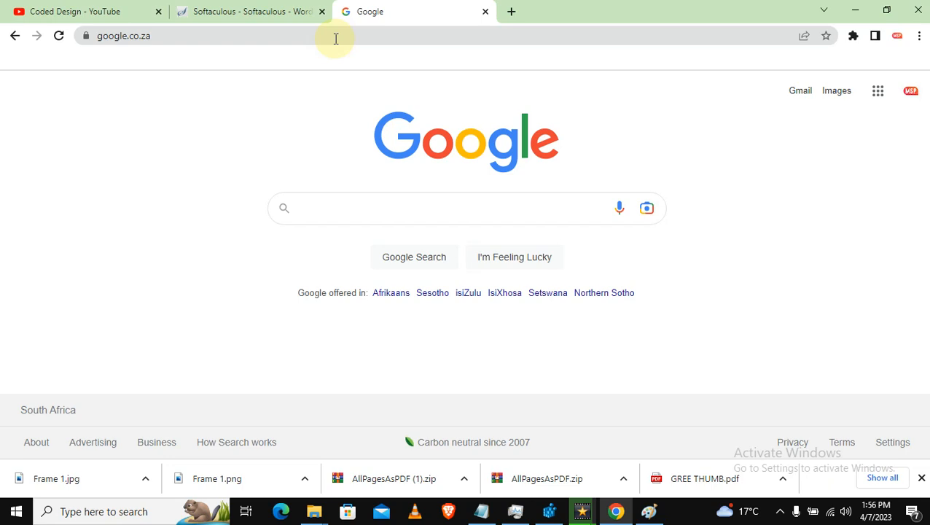
pyautogui.write('w')
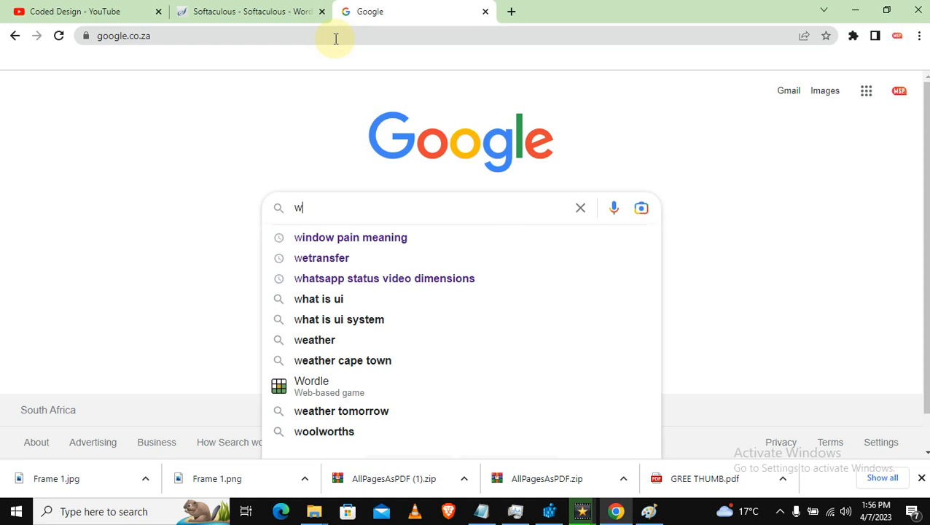
pyautogui.write('hat is ')
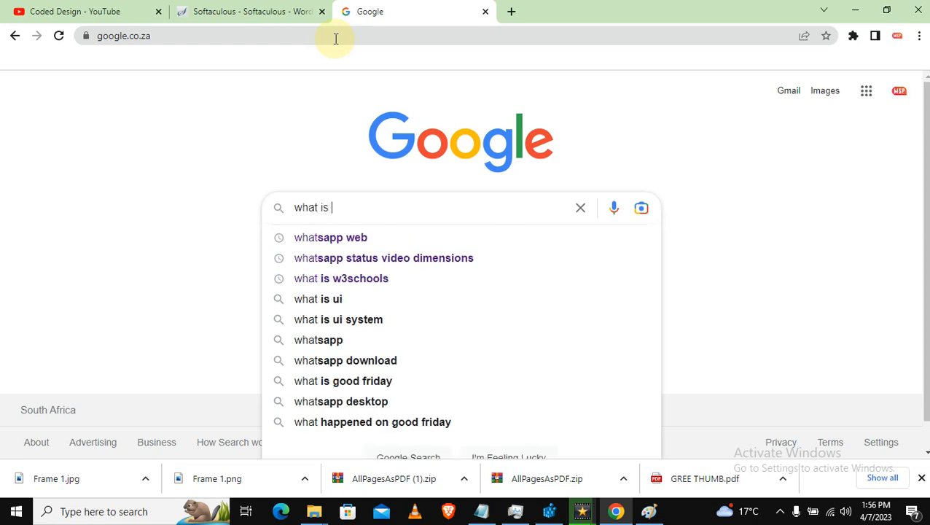
pyautogui.write('wordpress')
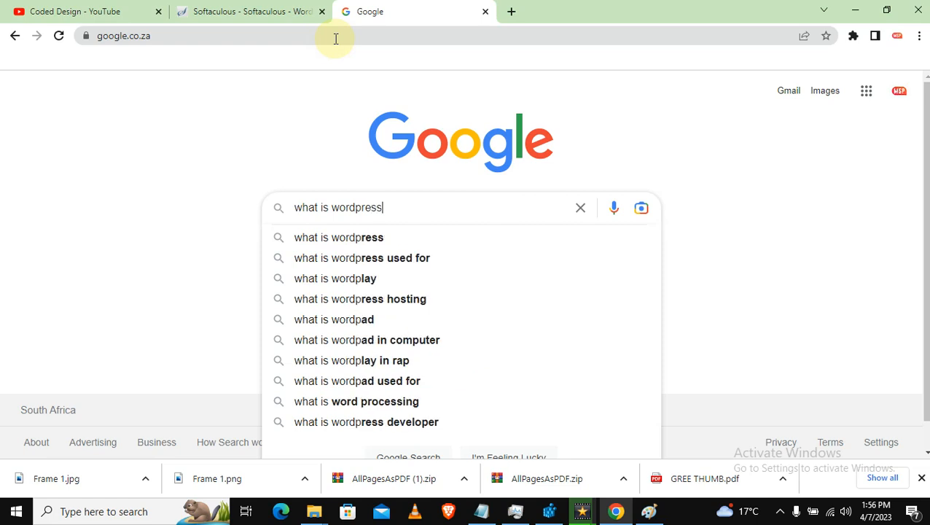
pyautogui.press('Return')
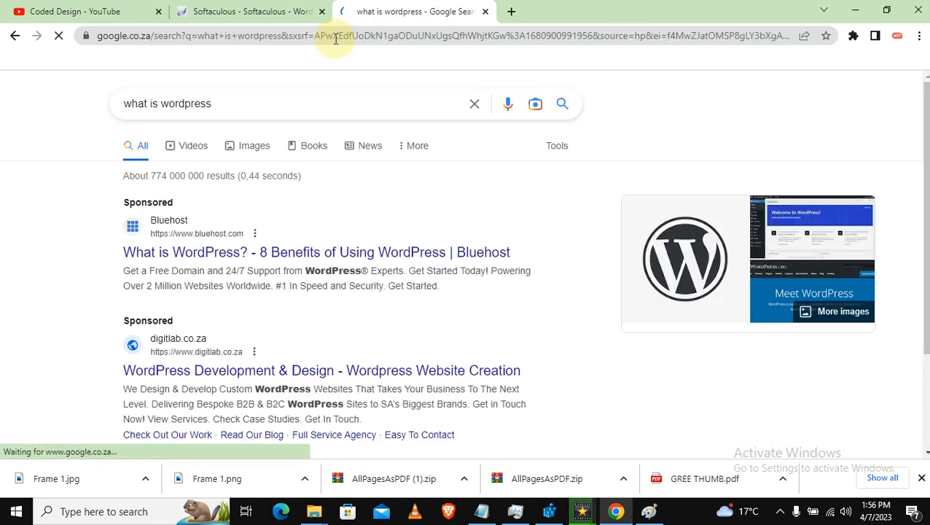
pyautogui.click(397, 255)
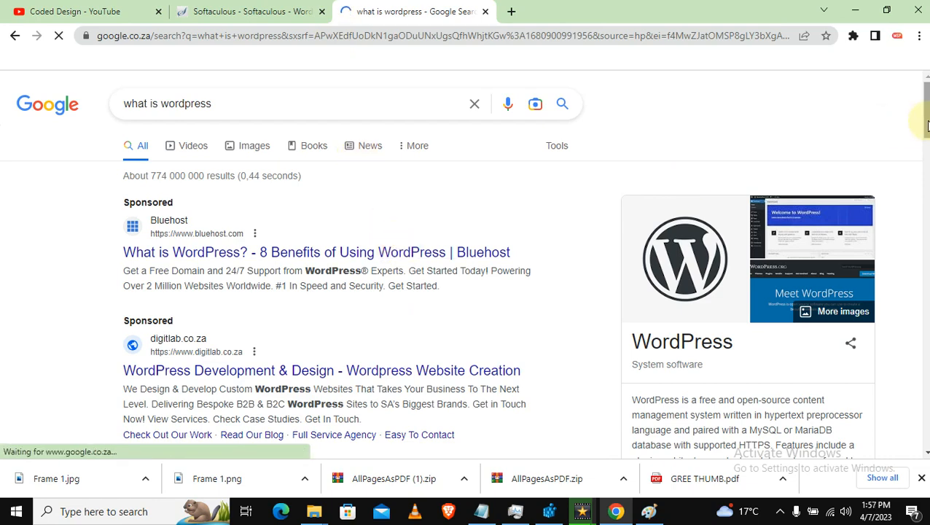
pyautogui.moveTo(924, 128); pyautogui.dragTo(926, 153)
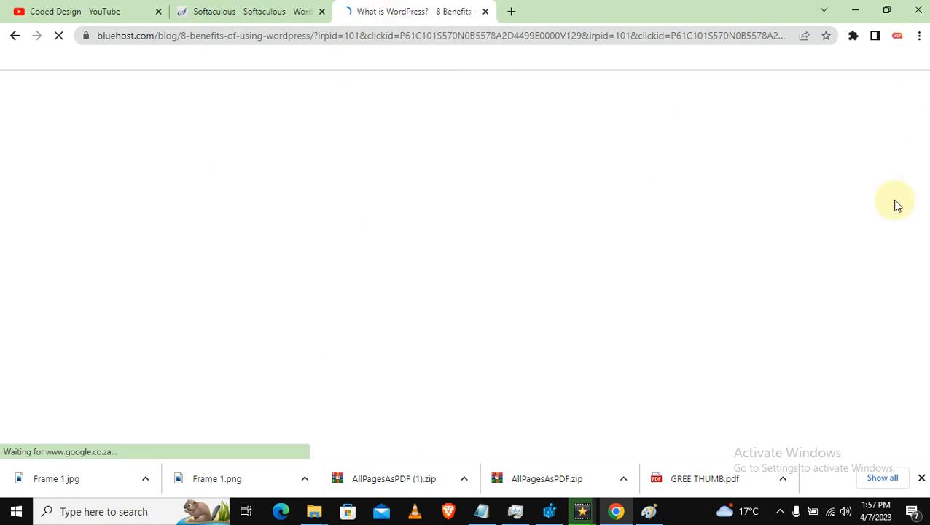
pyautogui.click(266, 11)
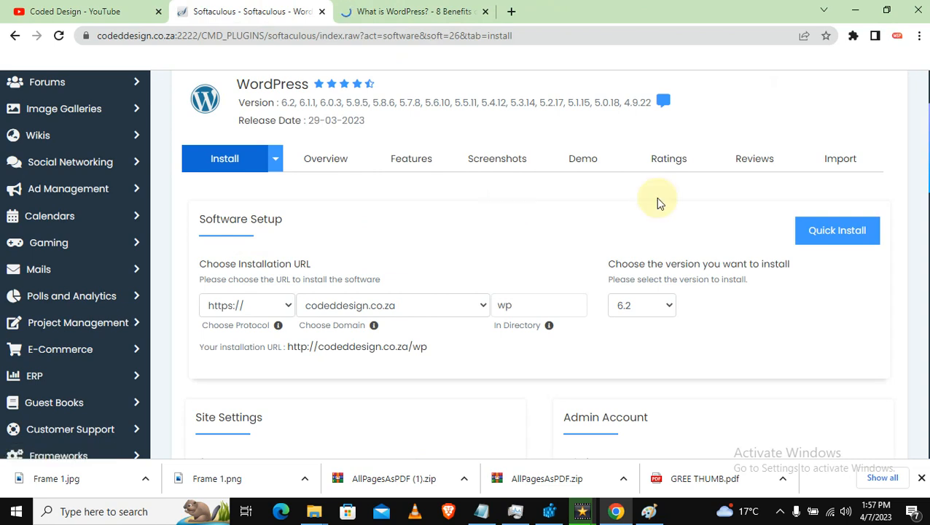
# Review the protocol and domain choices for the WordPress installation URL.
pyautogui.scroll(1, 443, 135)
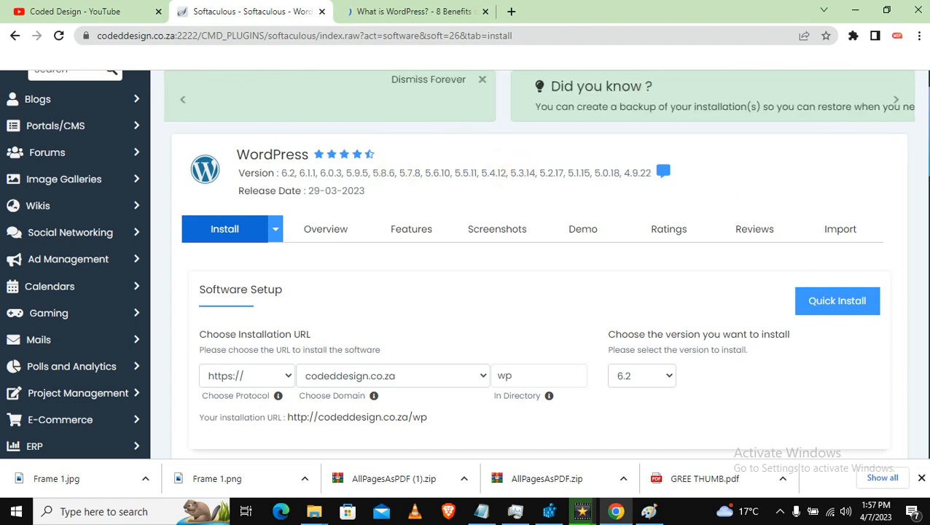
pyautogui.scroll(-3, 868, 201)
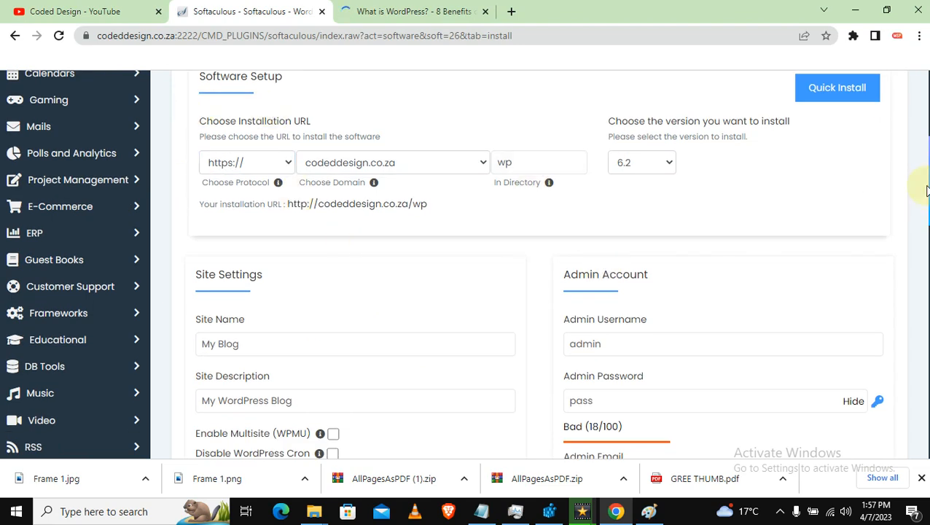
pyautogui.scroll(1, 539, 292)
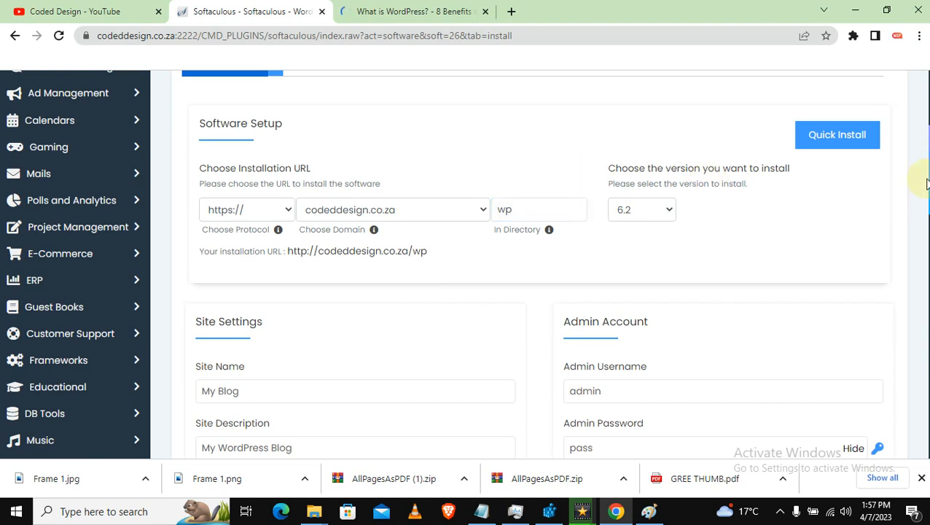
pyautogui.scroll(1, 544, 216)
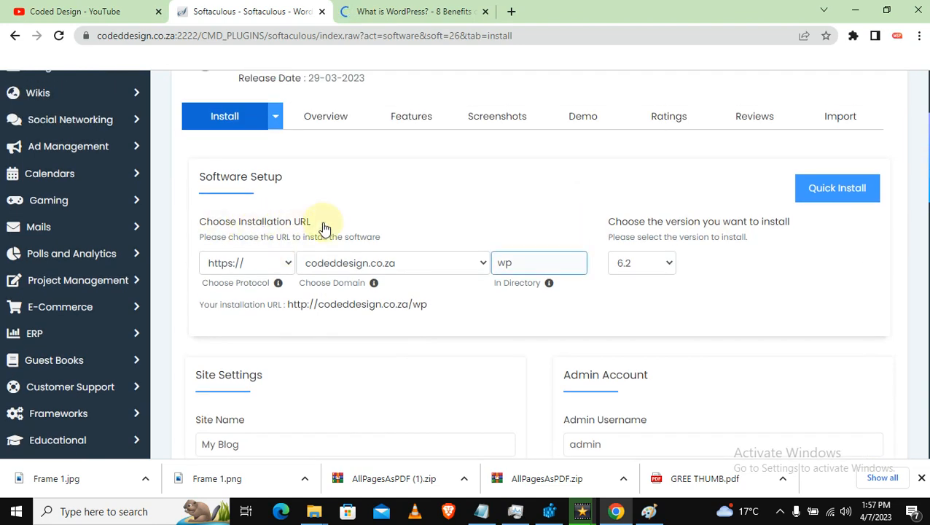
pyautogui.click(282, 263)
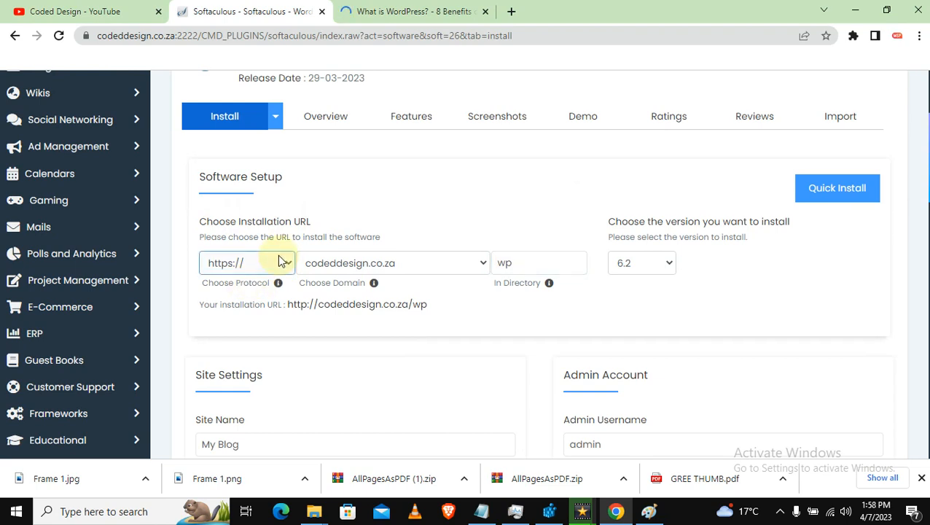
pyautogui.click(320, 271)
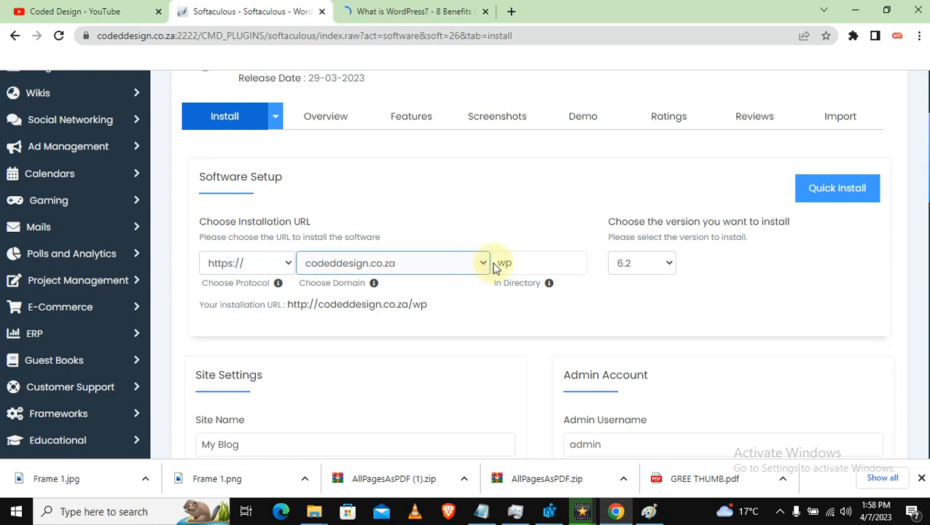
pyautogui.click(524, 264)
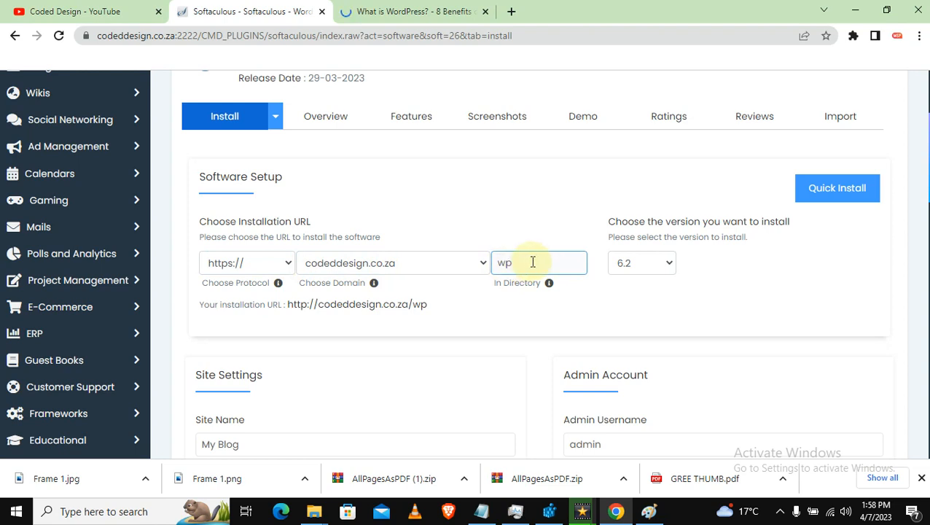
pyautogui.click(289, 248)
pyautogui.click(240, 262)
pyautogui.click(338, 268)
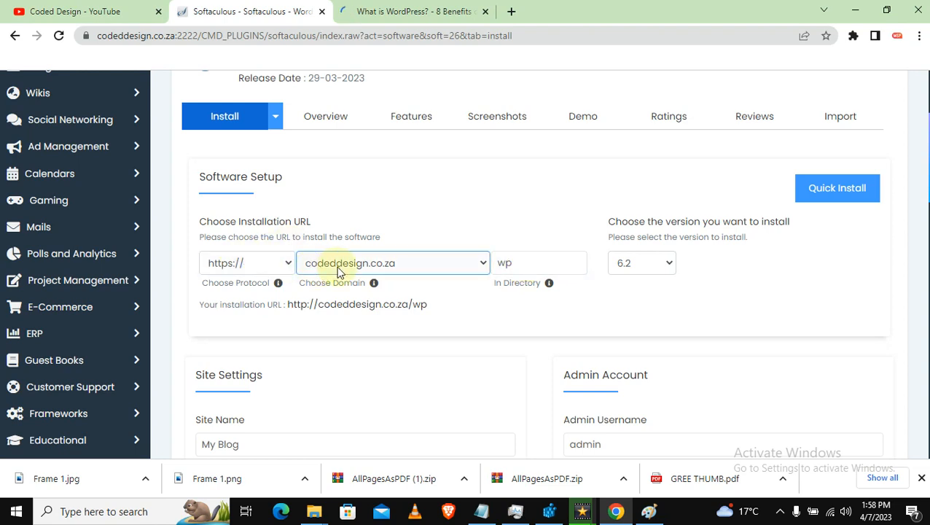
pyautogui.click(388, 293)
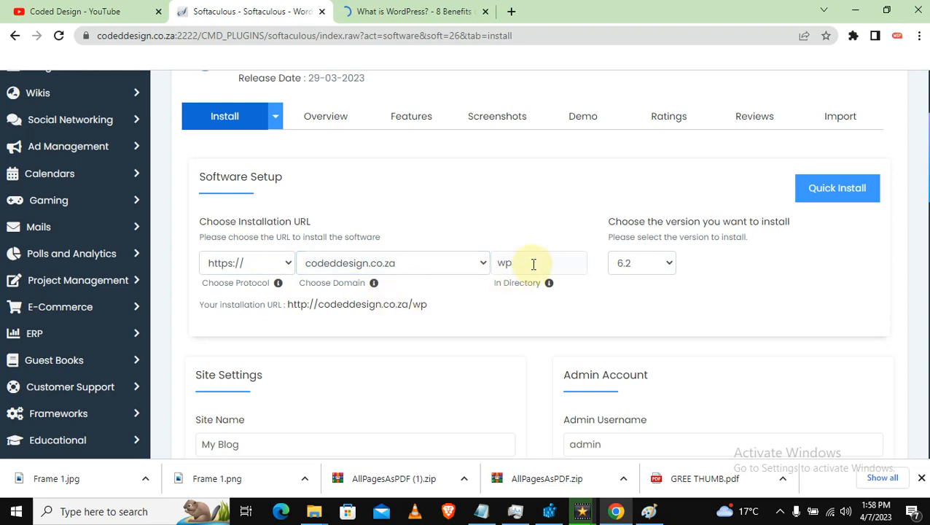
pyautogui.click(533, 264)
pyautogui.press('BackSpace')
pyautogui.press('BackSpace')
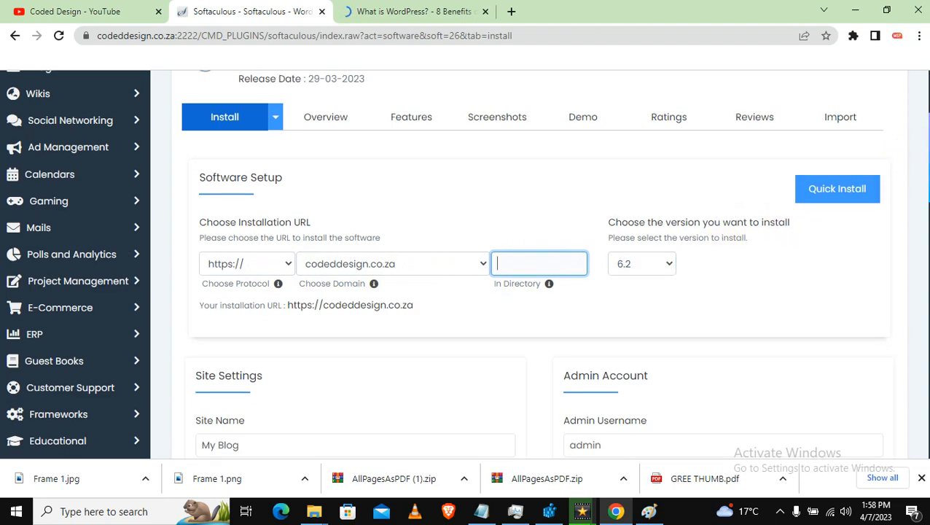
pyautogui.scroll(-3, 539, 262)
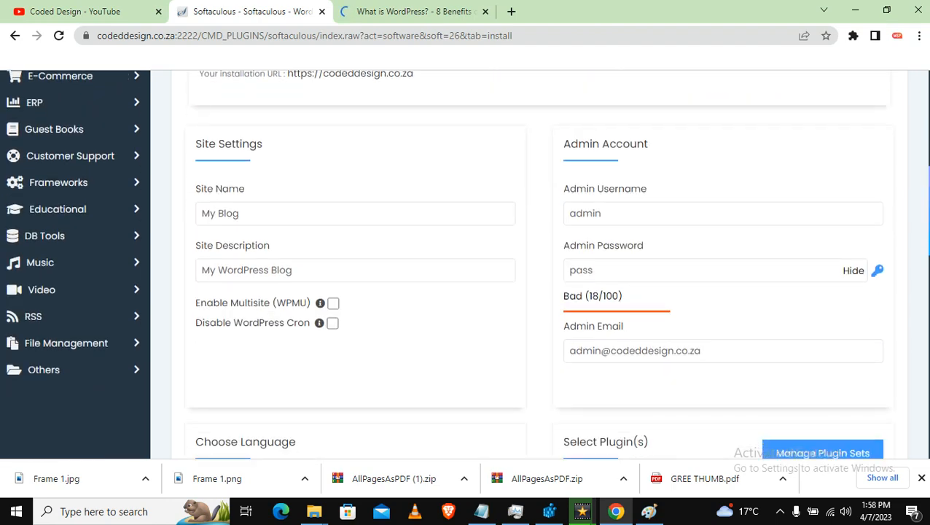
# Replace the default site name My Blog with 'Coded Design'.
pyautogui.click(251, 198)
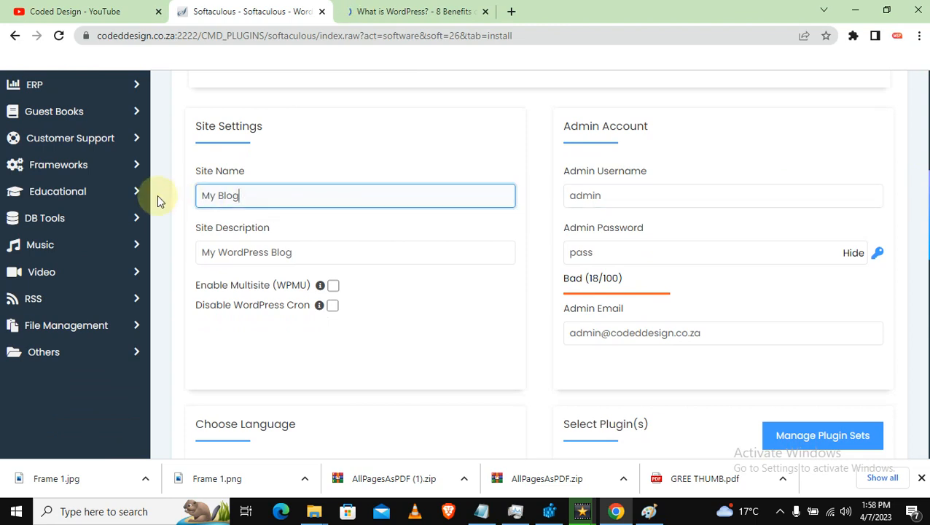
pyautogui.hotkey('ctrl', 'a')
pyautogui.write('coded')
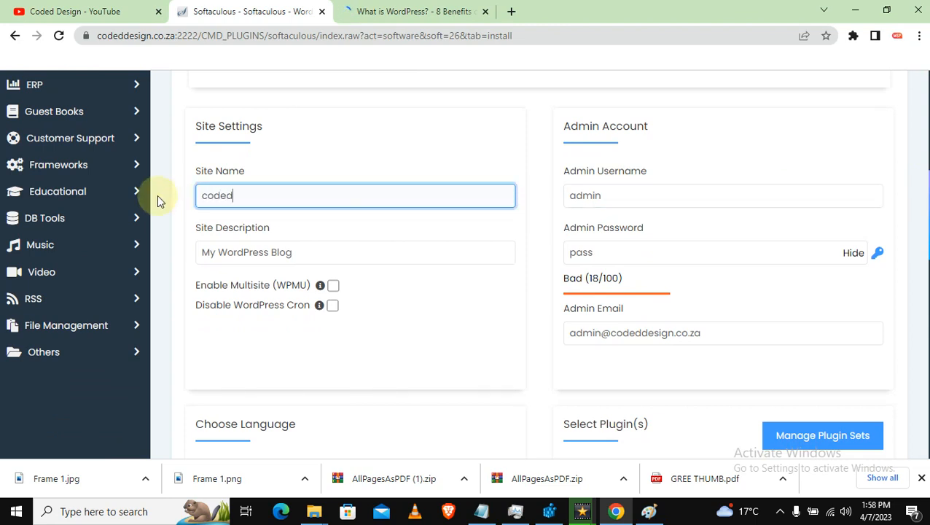
pyautogui.press('BackSpace')
pyautogui.press('BackSpace')
pyautogui.press('BackSpace')
pyautogui.press('BackSpace')
pyautogui.press('BackSpace')
pyautogui.write('Coded Design')
# Enter a custom admin username and a new admin password.
pyautogui.click(612, 194)
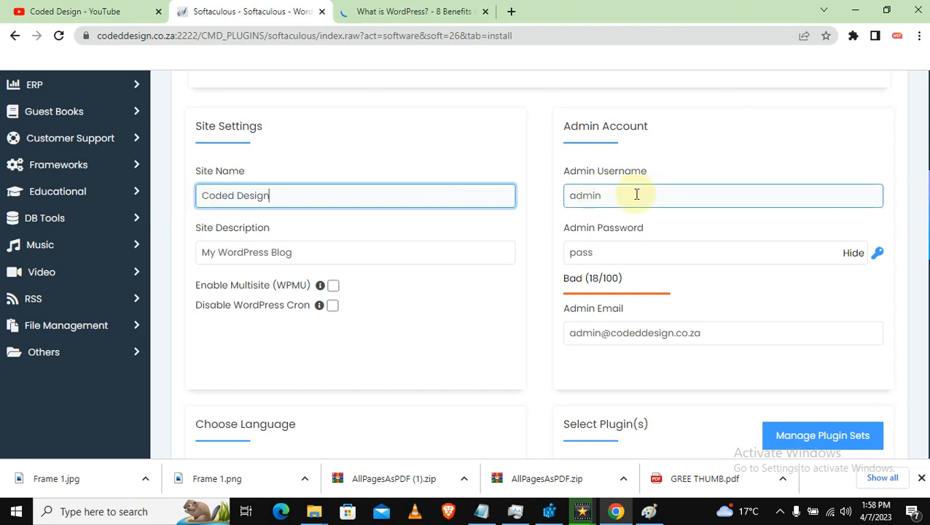
pyautogui.click(633, 195)
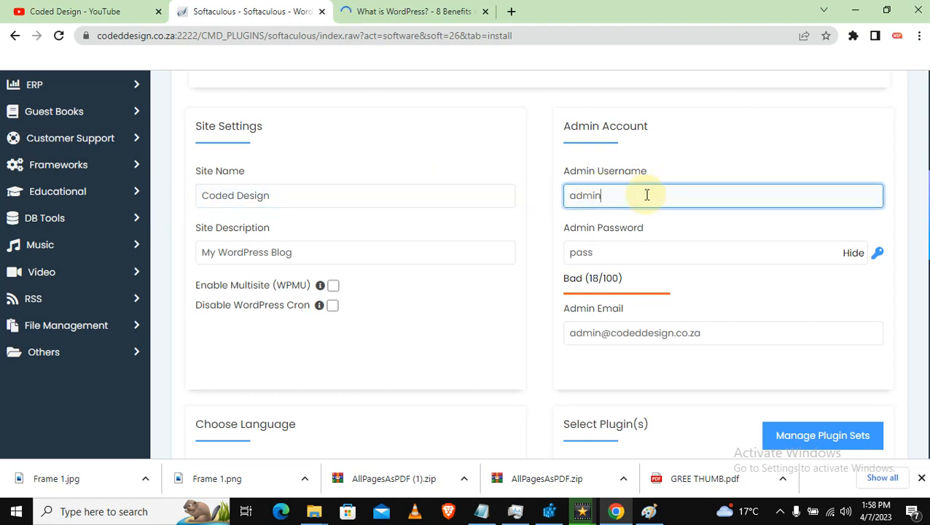
pyautogui.hotkey('ctrl', 'a')
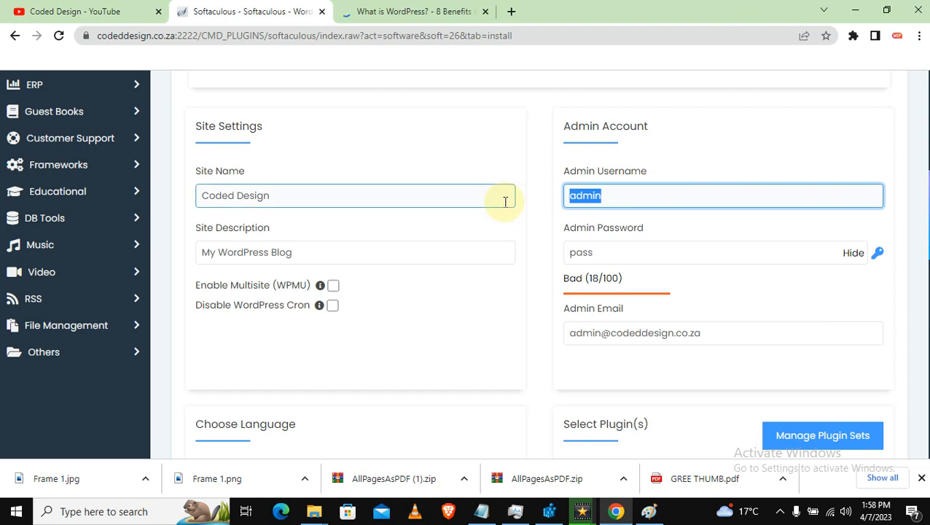
pyautogui.write('matthew')
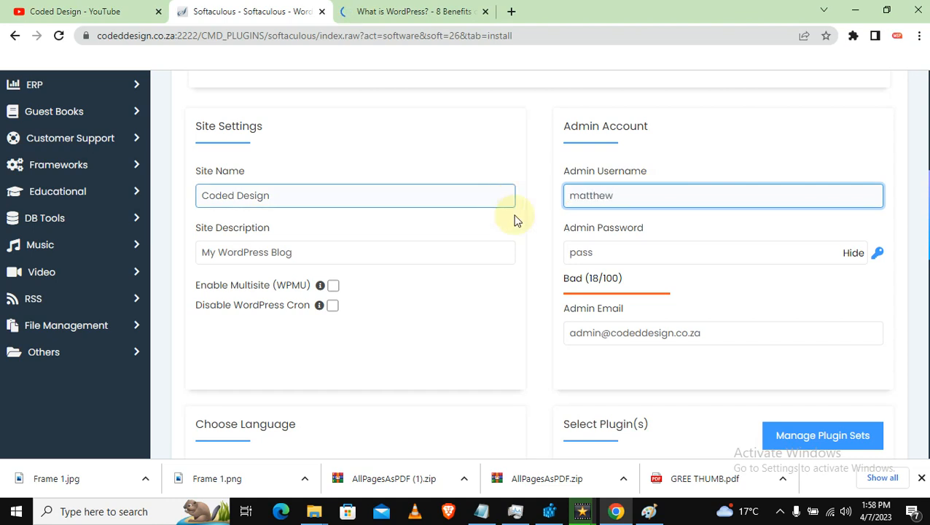
pyautogui.click(612, 255)
pyautogui.hotkey('ctrl', 'a')
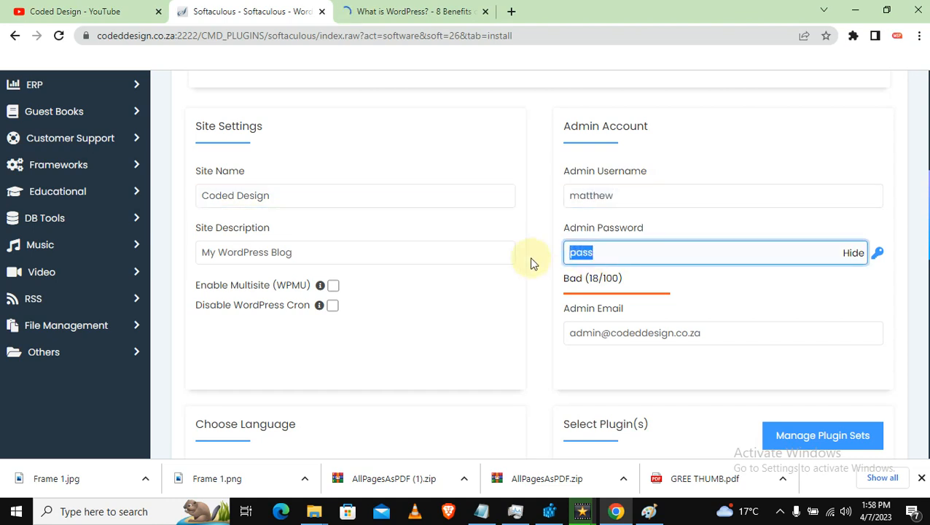
pyautogui.write('m')
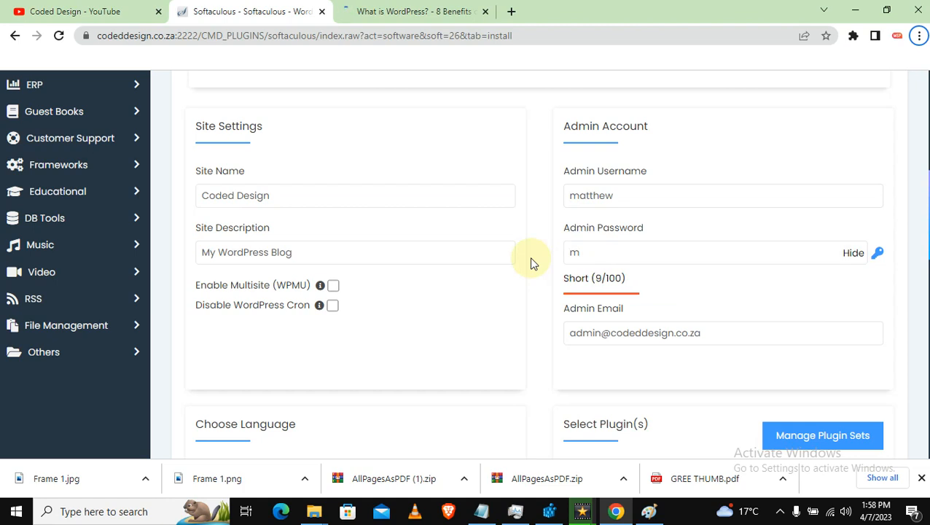
pyautogui.doubleClick(583, 252)
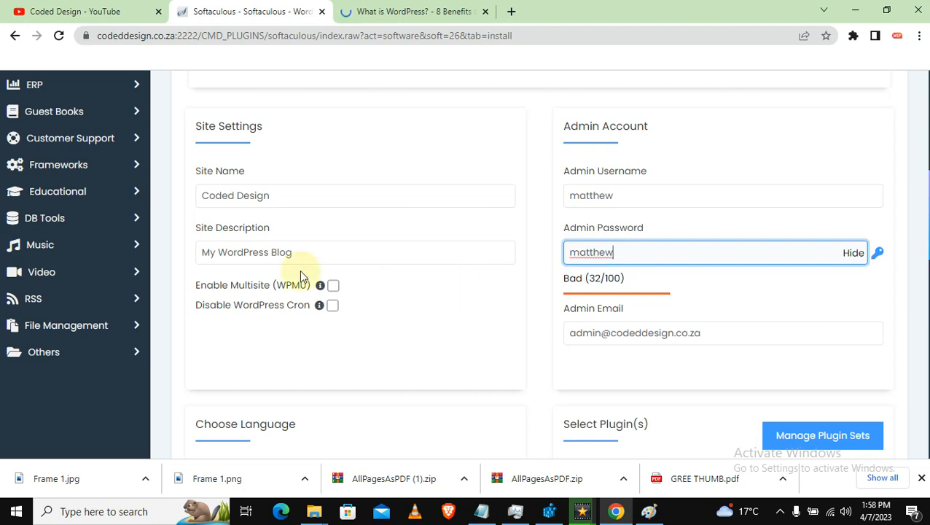
# Change the site description to 'Code and Design'.
pyautogui.click(262, 253)
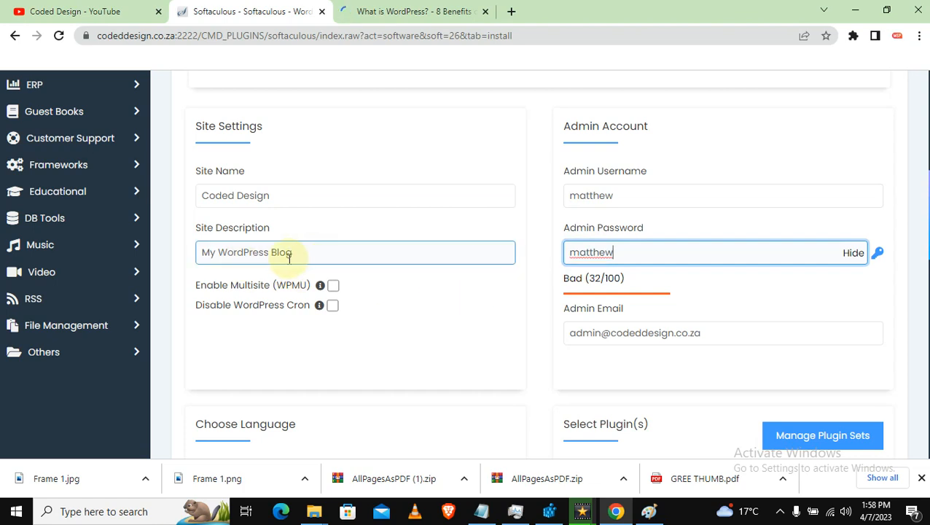
pyautogui.click(323, 258)
pyautogui.moveTo(322, 258); pyautogui.dragTo(144, 251)
pyautogui.write('Code')
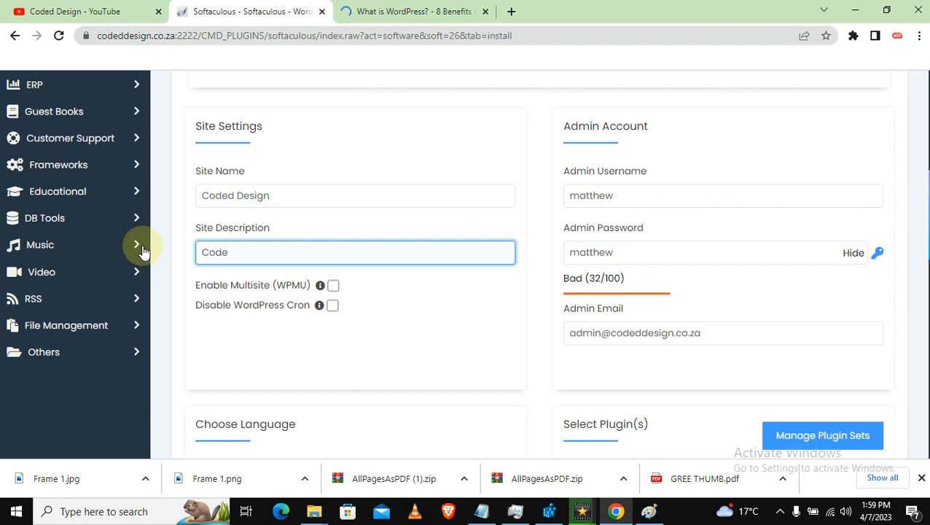
pyautogui.write(' and Design')
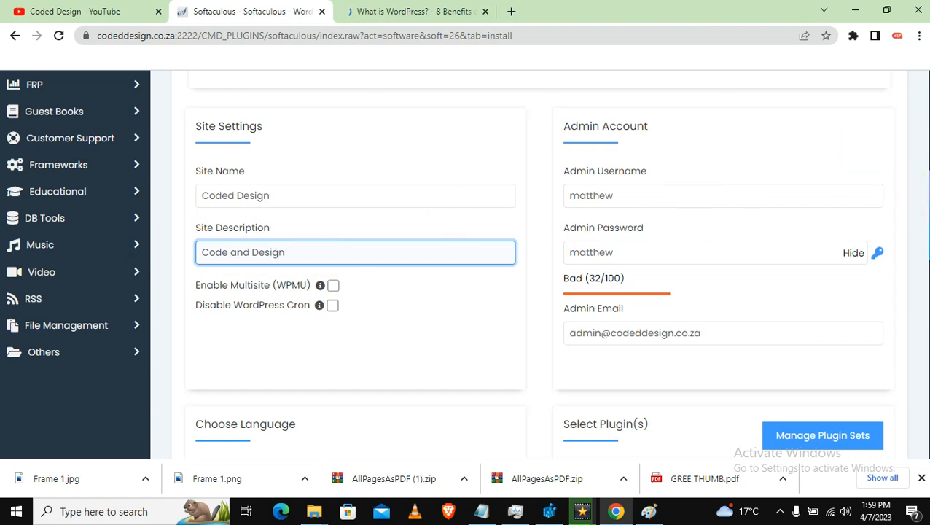
pyautogui.scroll(-3, 920, 196)
pyautogui.scroll(-3, 920, 195)
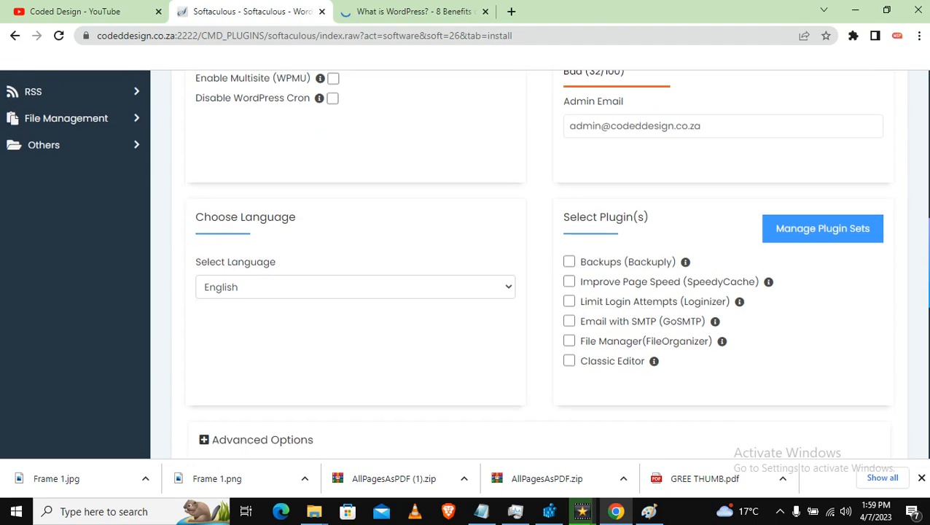
pyautogui.scroll(-4, 920, 196)
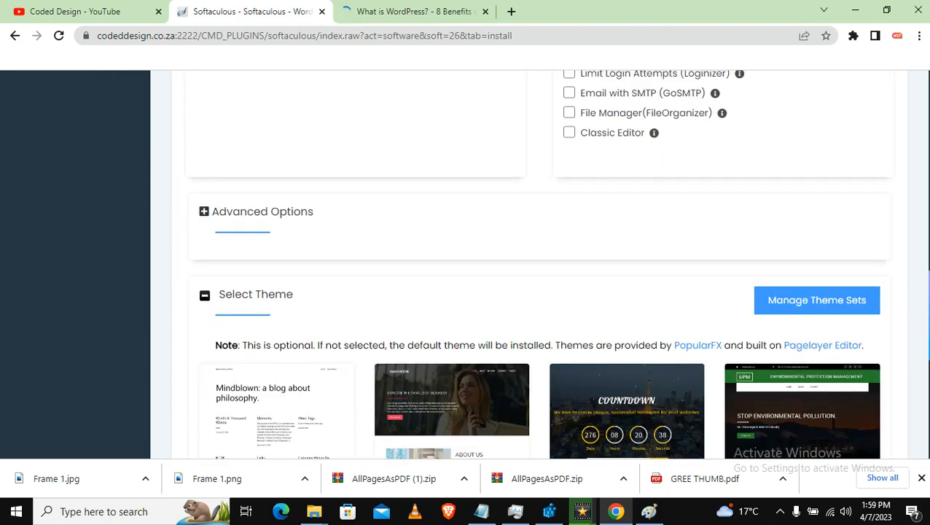
pyautogui.scroll(-3, 920, 195)
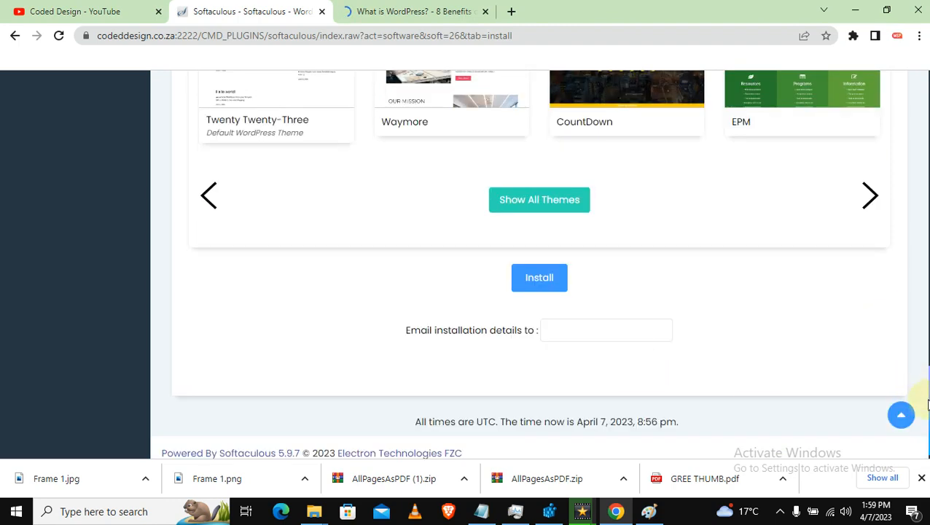
pyautogui.scroll(6, 537, 262)
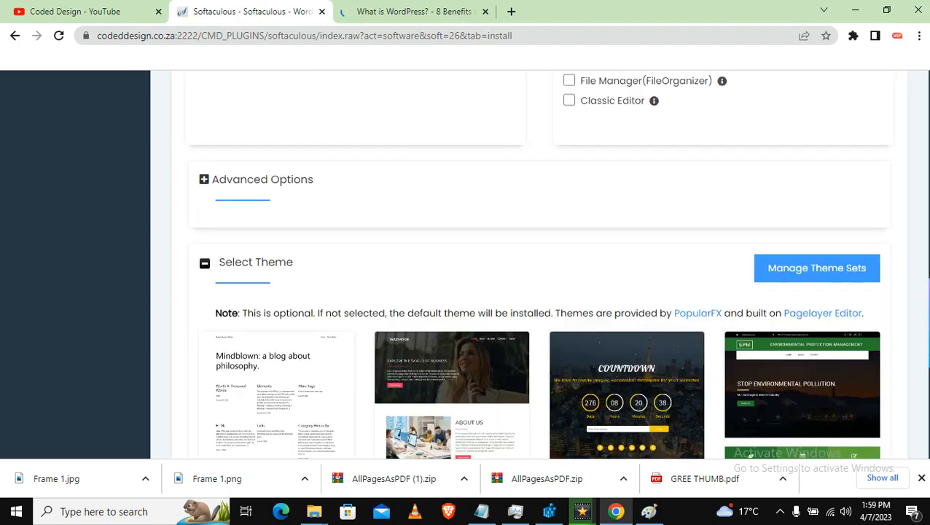
pyautogui.scroll(3, 537, 262)
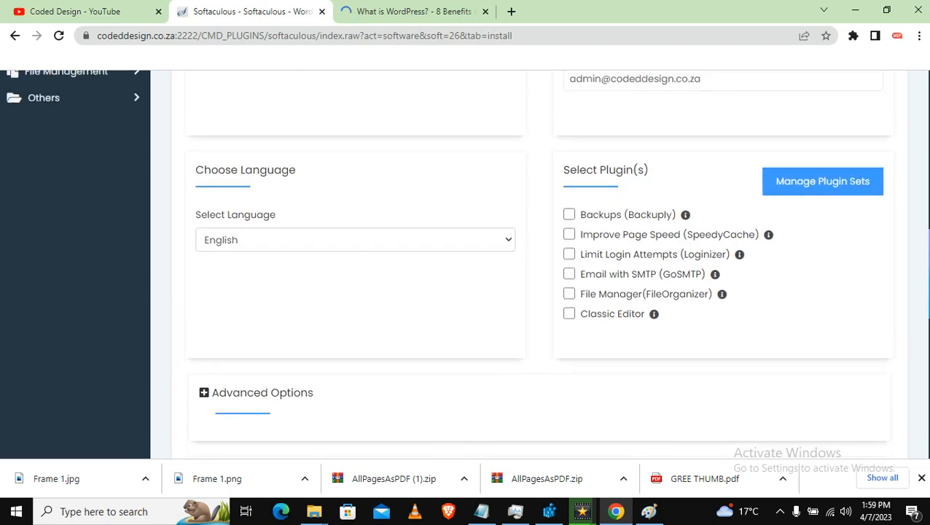
pyautogui.scroll(1, 537, 261)
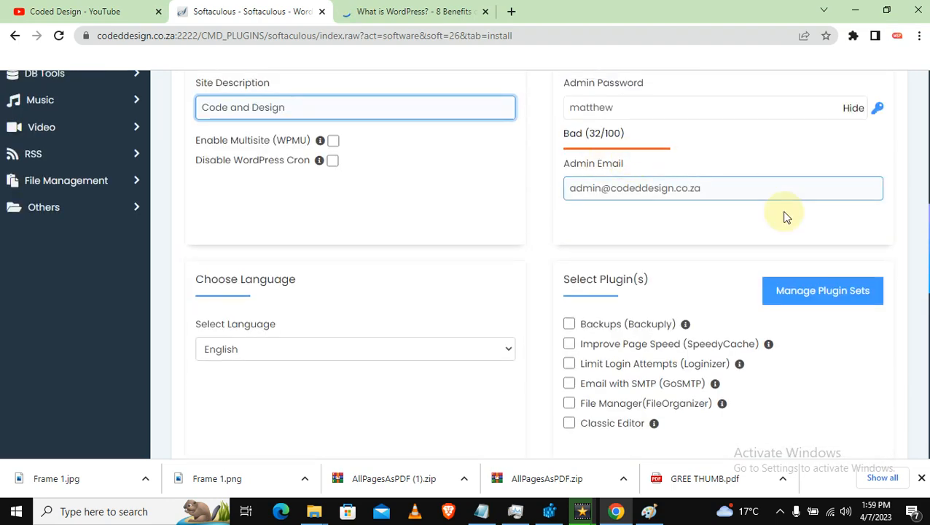
pyautogui.scroll(2, 924, 229)
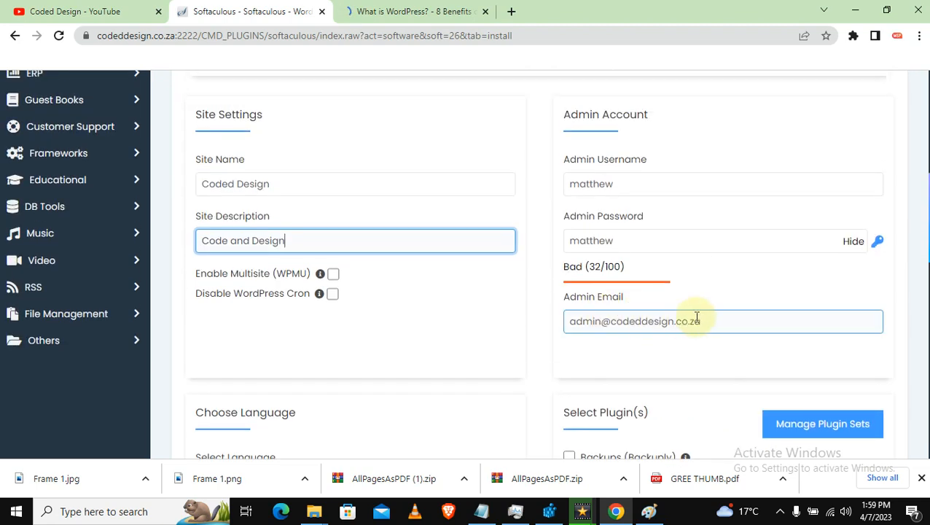
# Replace the default Admin Email with the owner's Gmail address from autofill.
pyautogui.moveTo(700, 321); pyautogui.dragTo(522, 326)
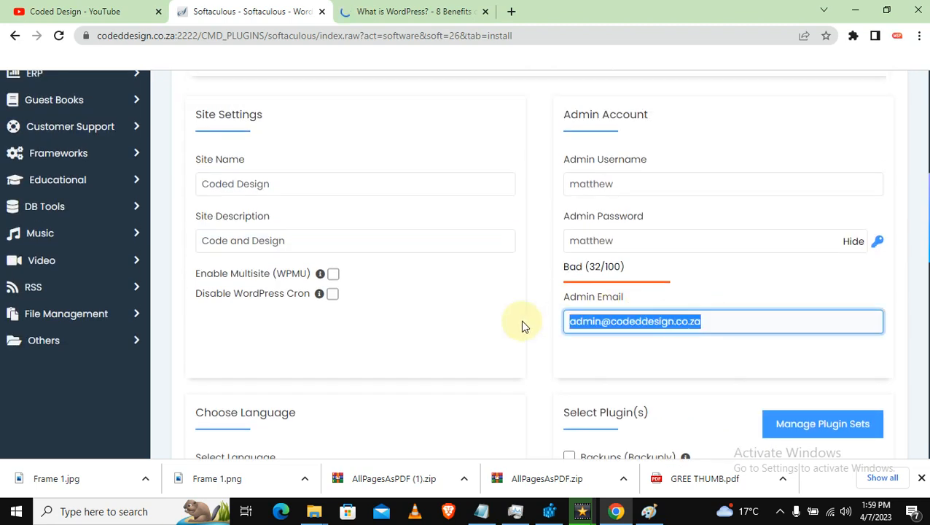
pyautogui.press('BackSpace')
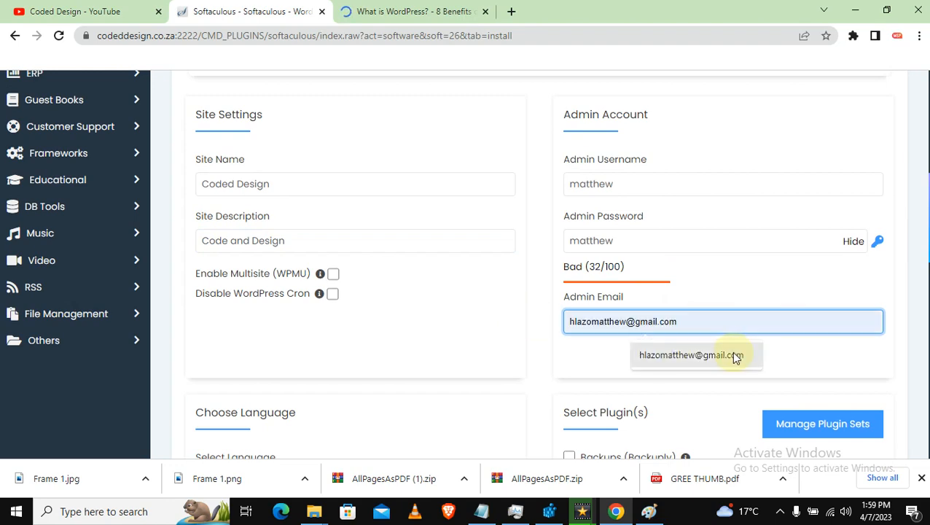
pyautogui.click(731, 355)
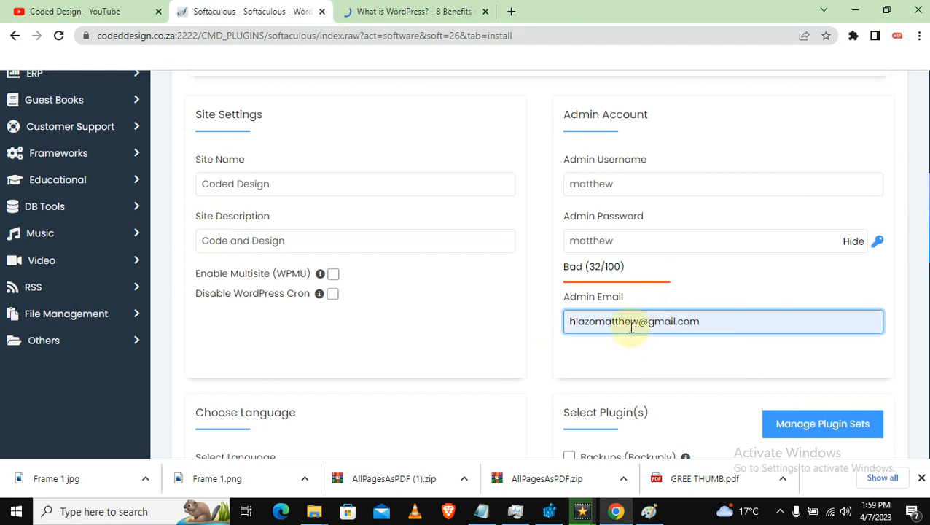
# Fill 'Email installation details to' with the same Gmail address.
pyautogui.scroll(-3, 631, 328)
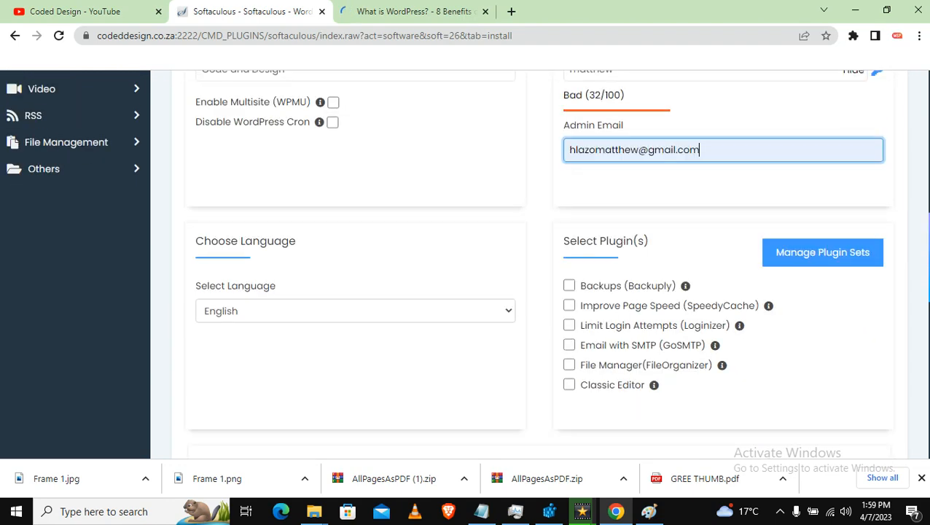
pyautogui.moveTo(928, 250); pyautogui.dragTo(924, 396)
pyautogui.click(632, 342)
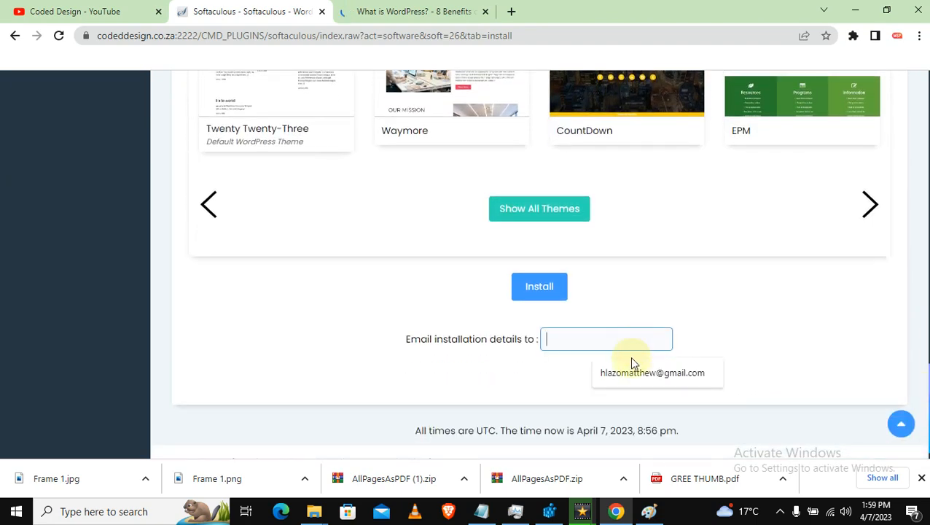
pyautogui.click(631, 371)
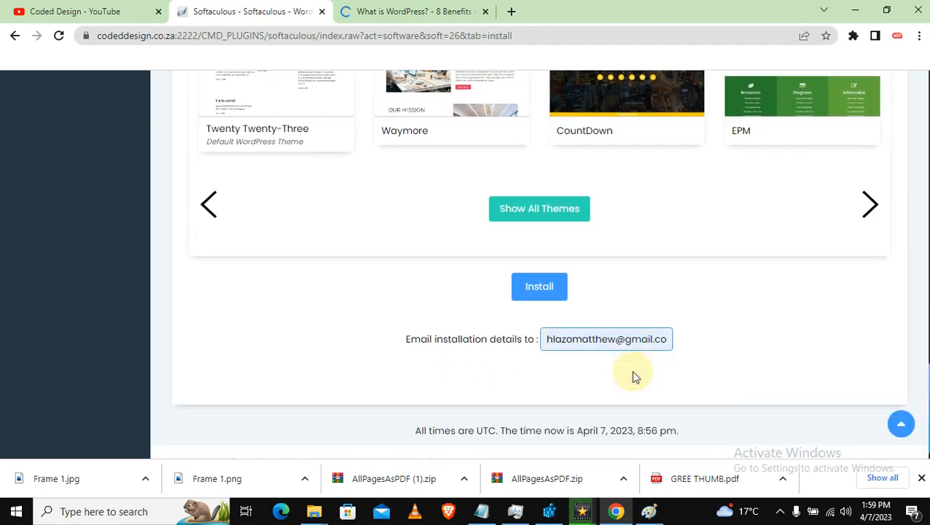
pyautogui.click(688, 362)
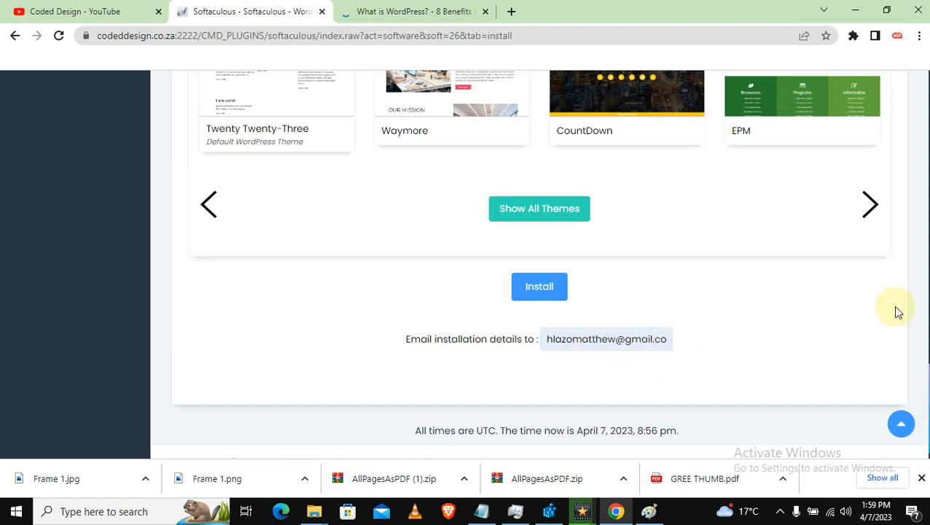
pyautogui.moveTo(928, 331); pyautogui.dragTo(928, 308)
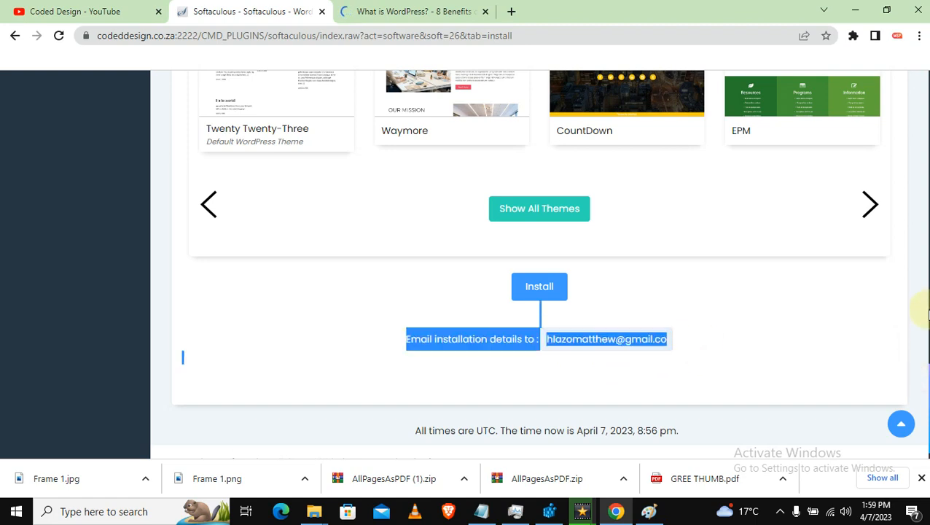
# Review the completed WordPress settings and start the installation.
pyautogui.click(842, 315)
pyautogui.scroll(13, 831, 303)
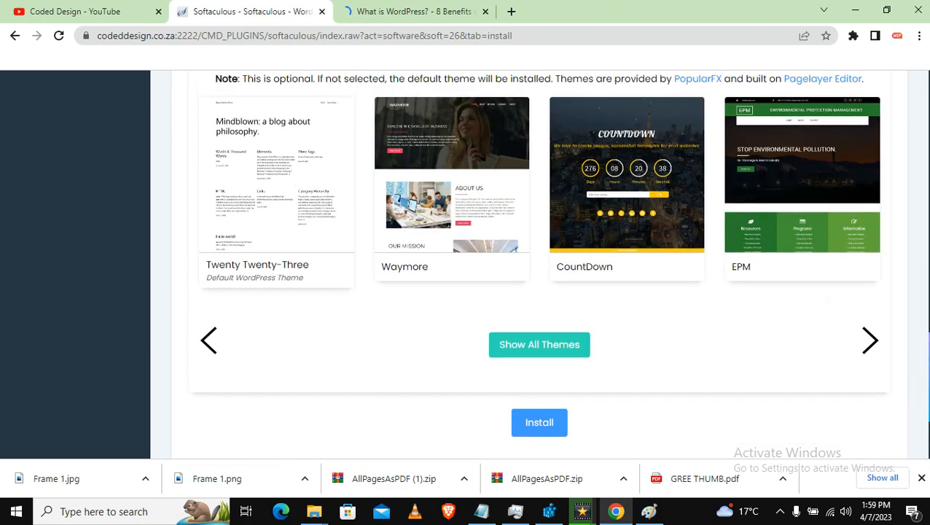
pyautogui.scroll(2, 540, 264)
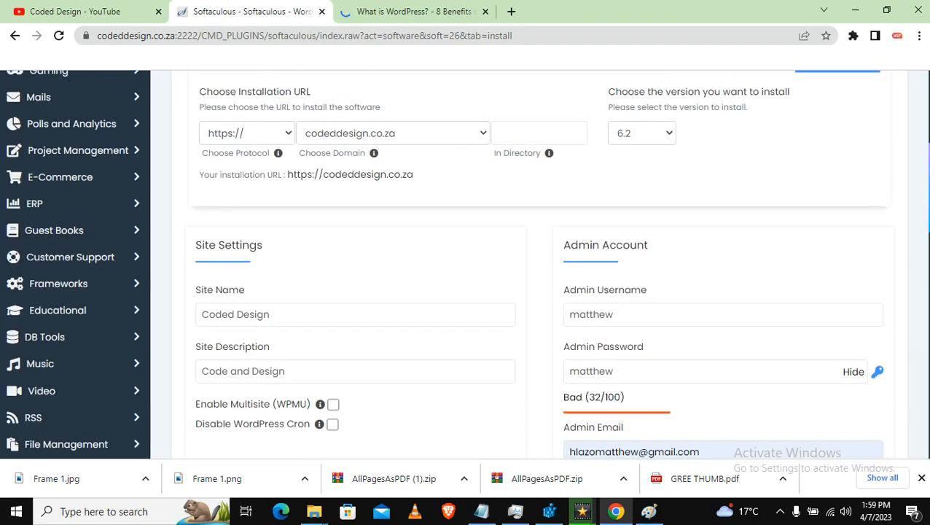
pyautogui.scroll(-10, 920, 307)
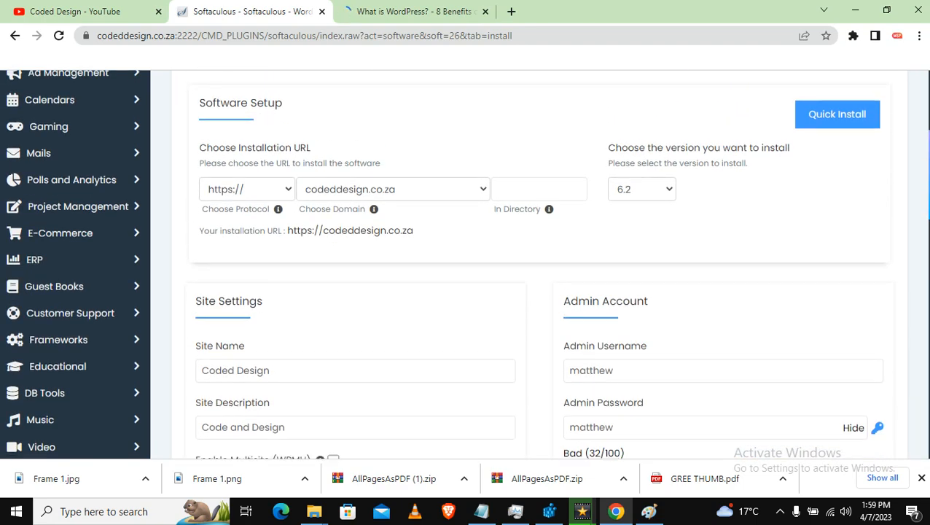
pyautogui.scroll(-3, 918, 365)
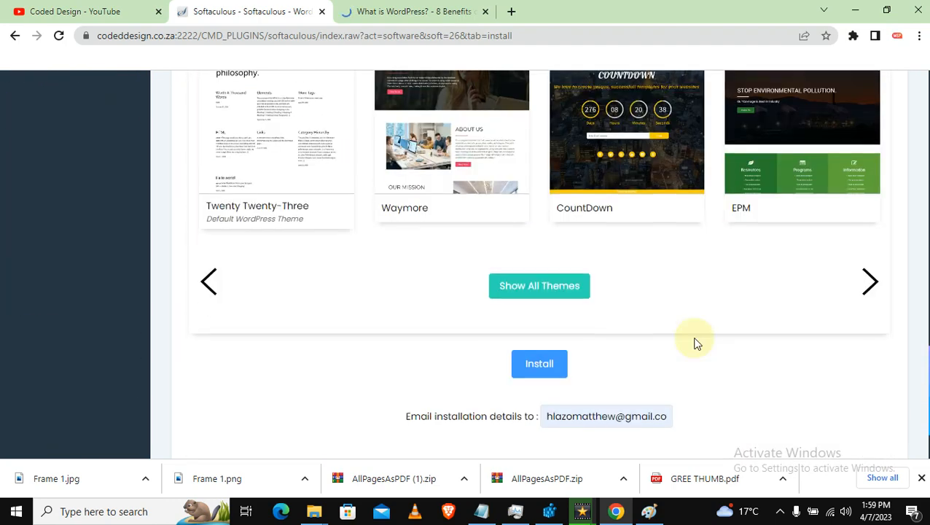
pyautogui.click(553, 339)
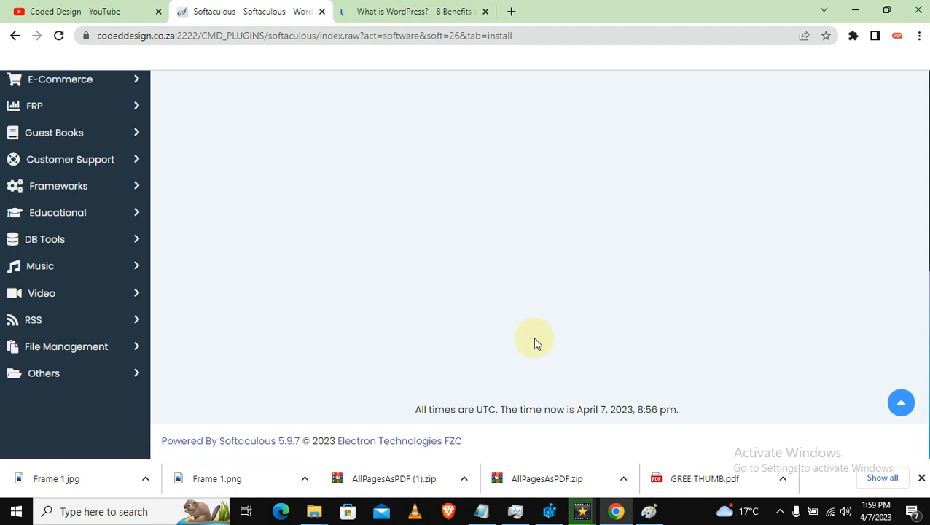
pyautogui.moveTo(929, 295); pyautogui.dragTo(929, 157)
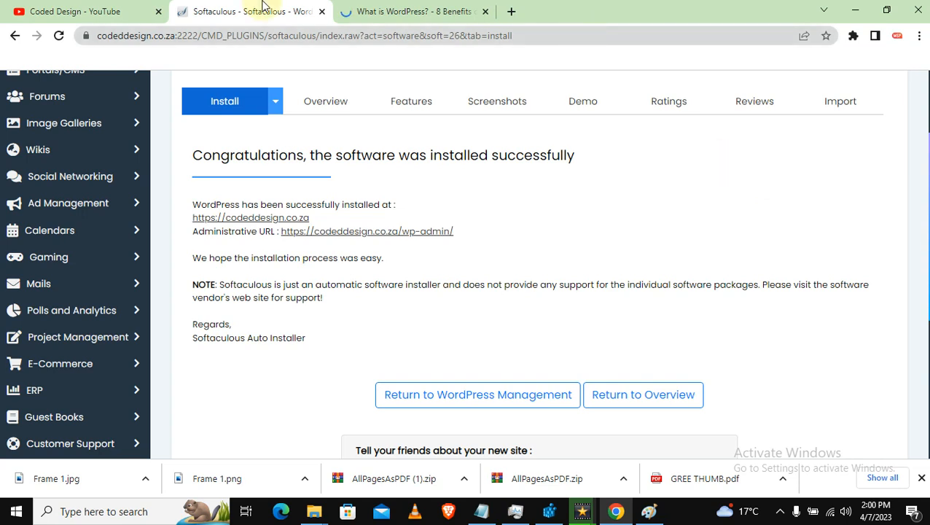
pyautogui.click(142, 9)
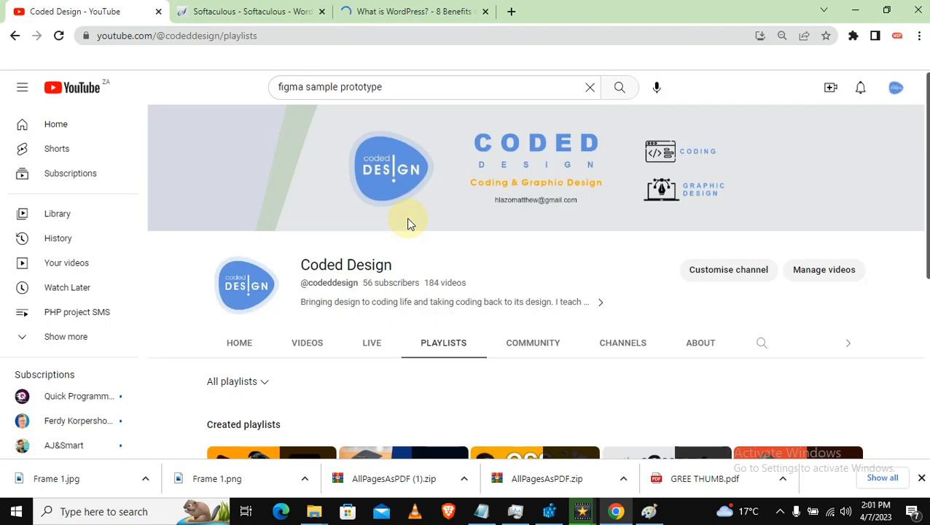